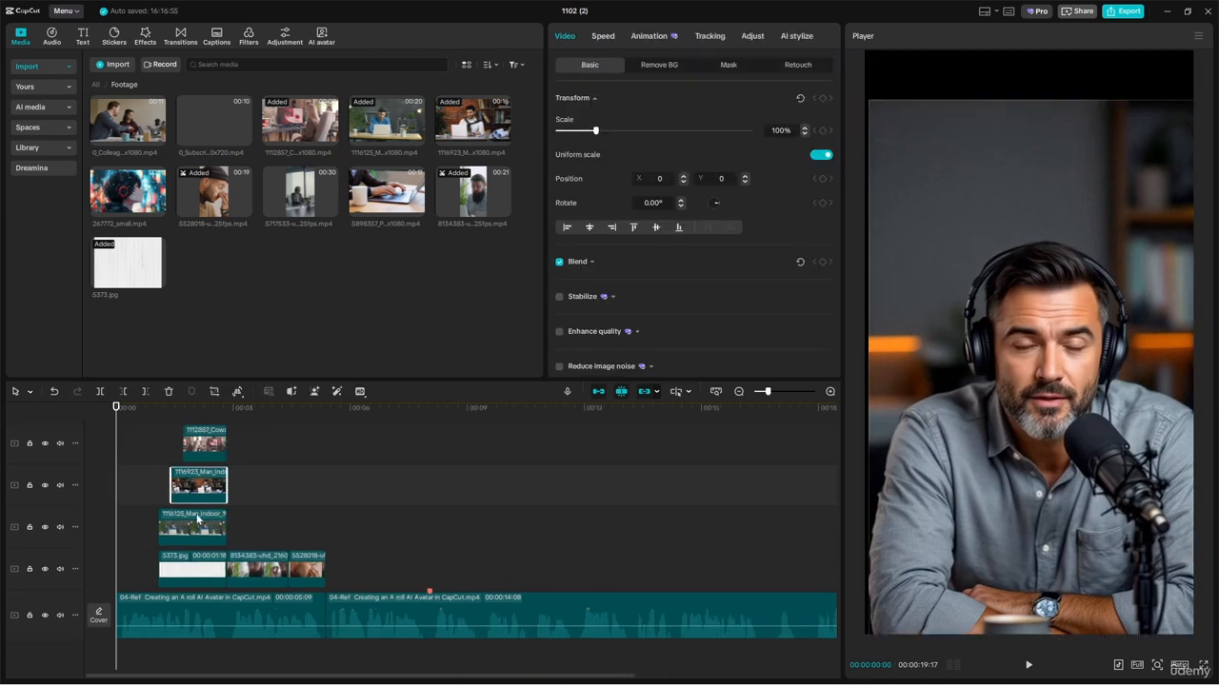
Step: Browse the trending body effects and the video effects categories, and return to the favorite effects
left_click(144, 37)
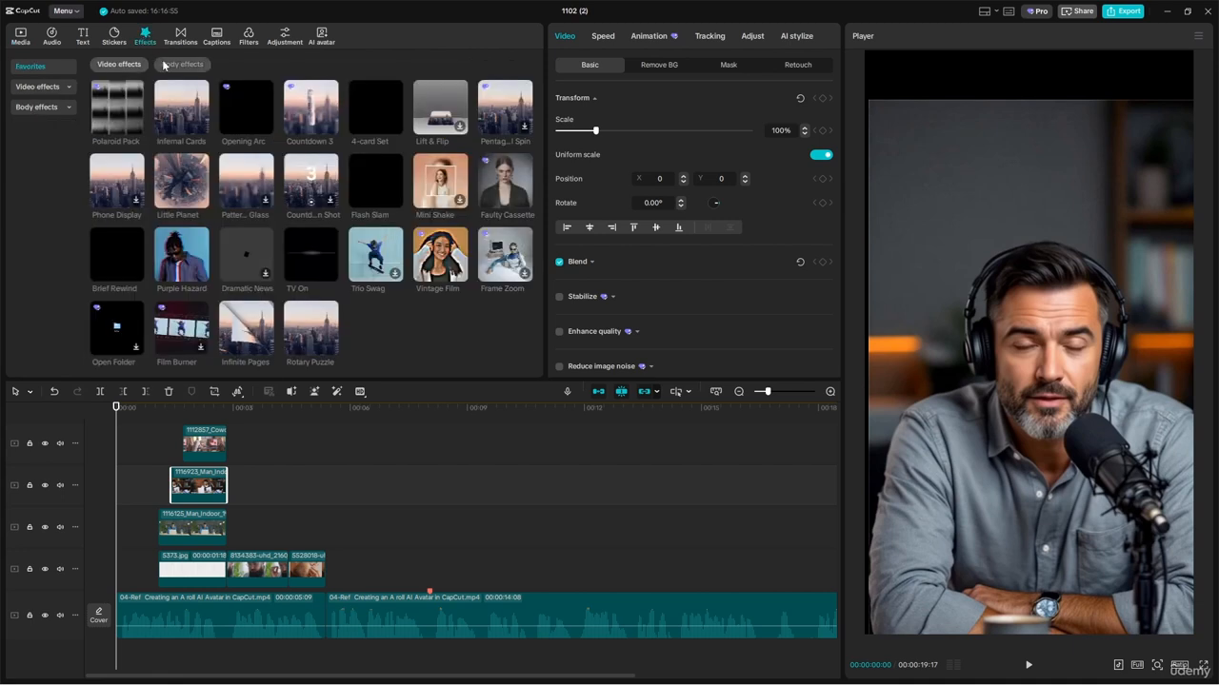
left_click(36, 107)
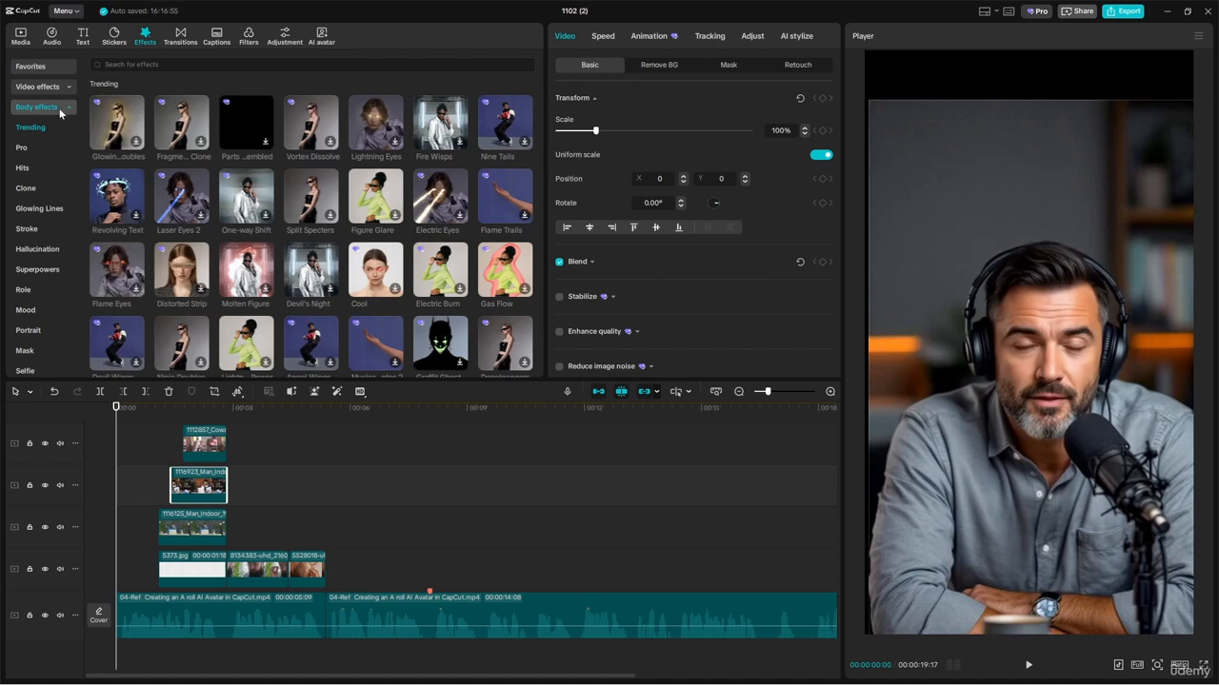
left_click(55, 107)
left_click(39, 88)
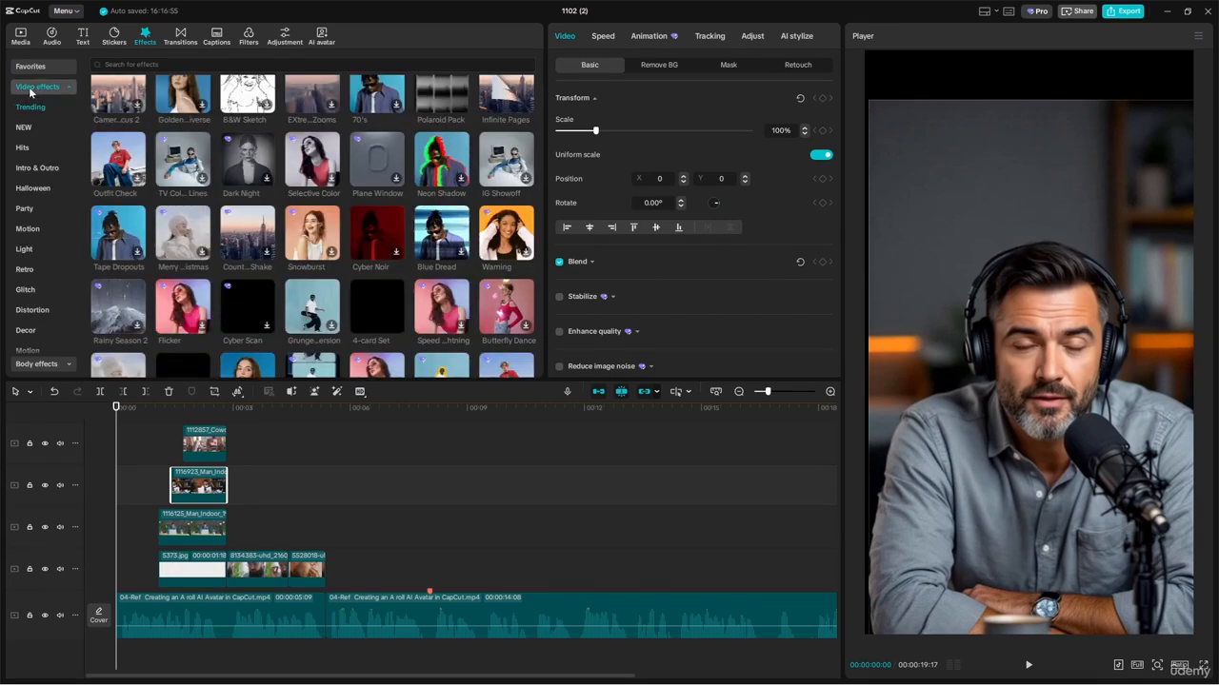
scroll(200, 119, "down", 10)
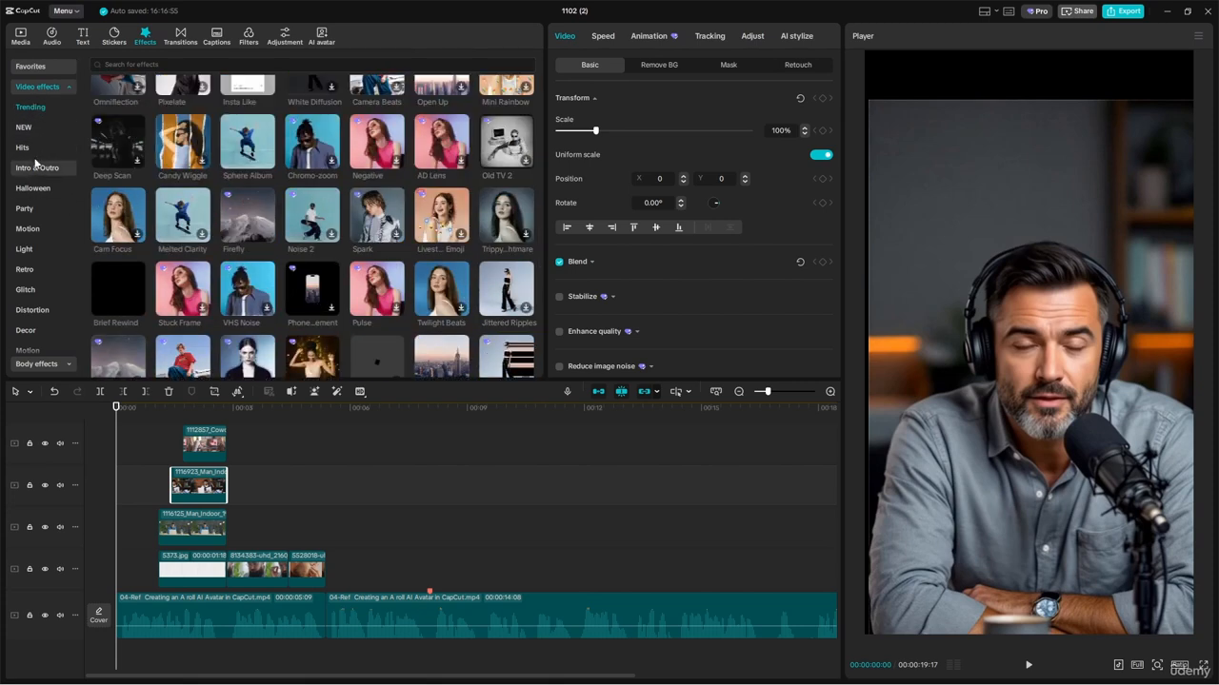
scroll(29, 247, "down", 3)
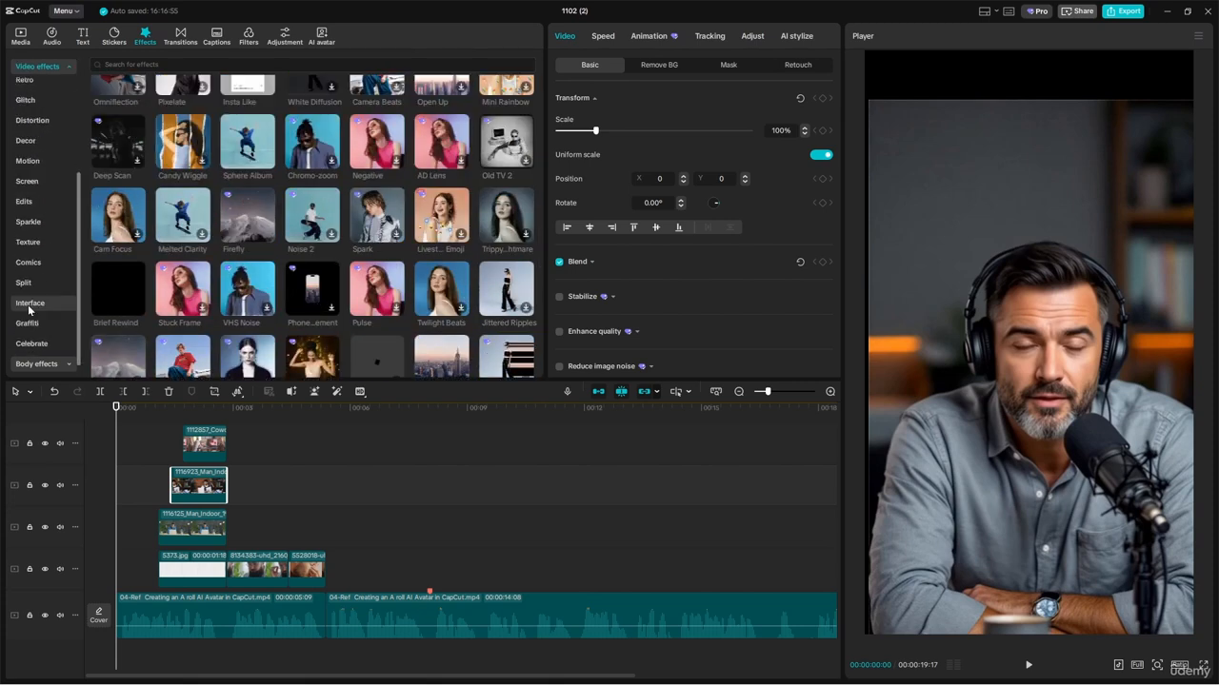
scroll(256, 252, "up", 1)
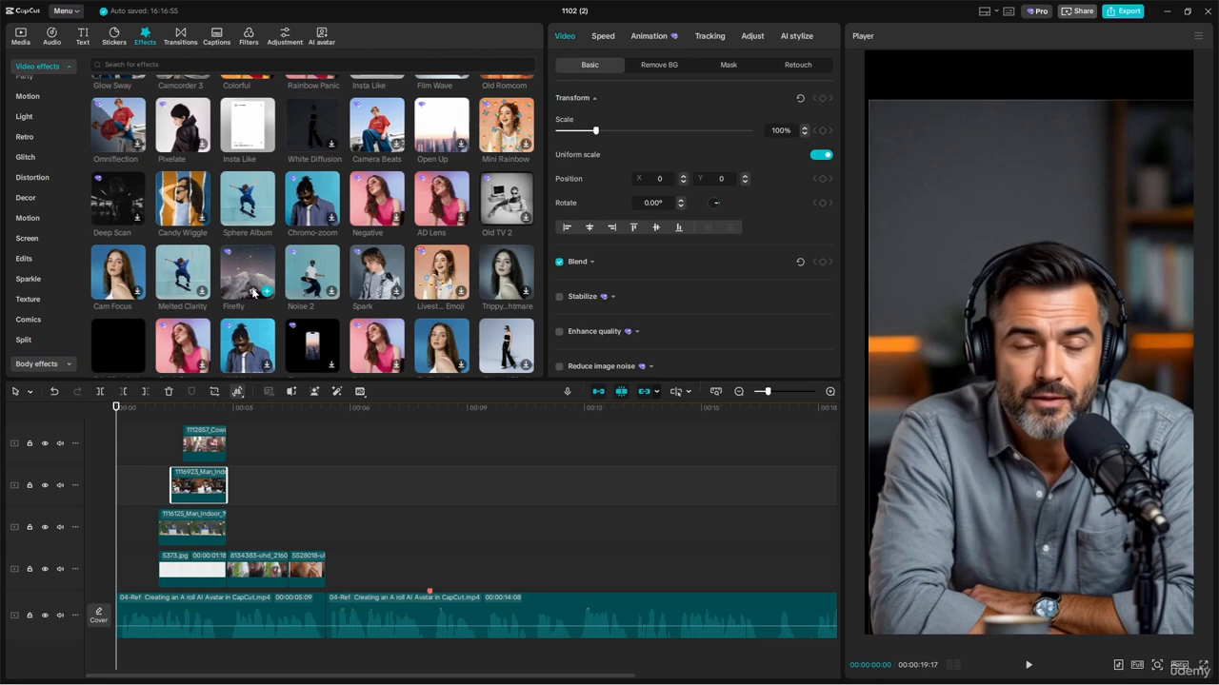
scroll(253, 294, "down", 2)
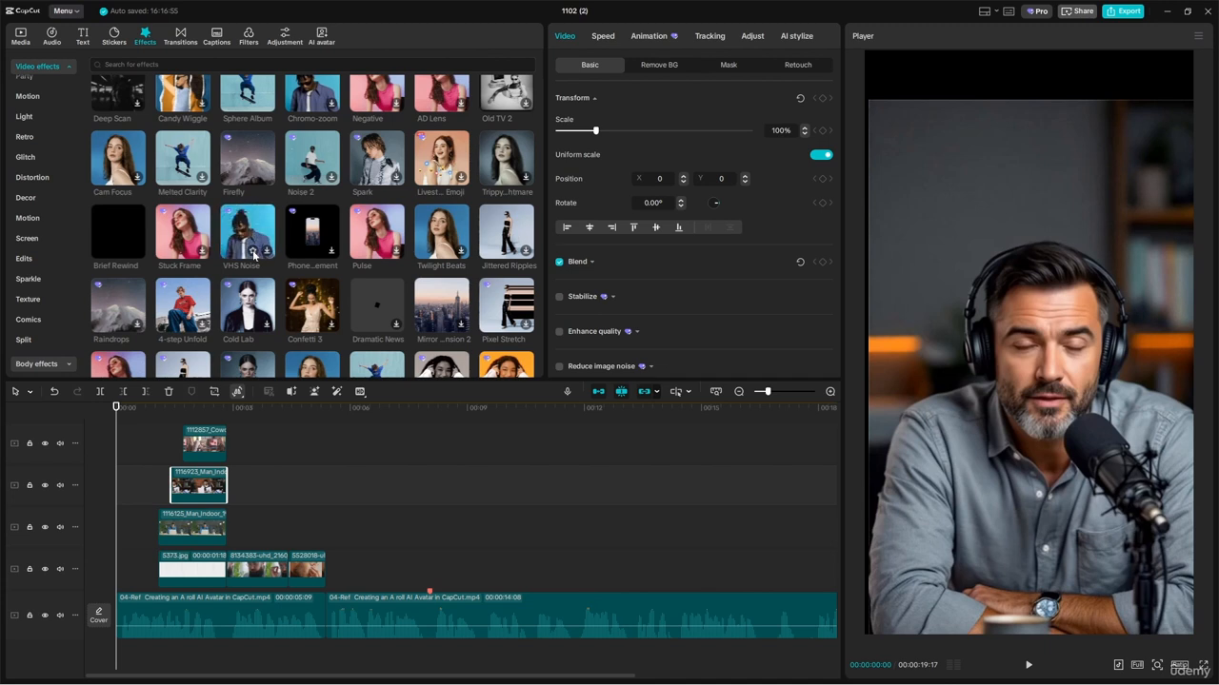
scroll(254, 255, "up", 1)
scroll(254, 254, "up", 2)
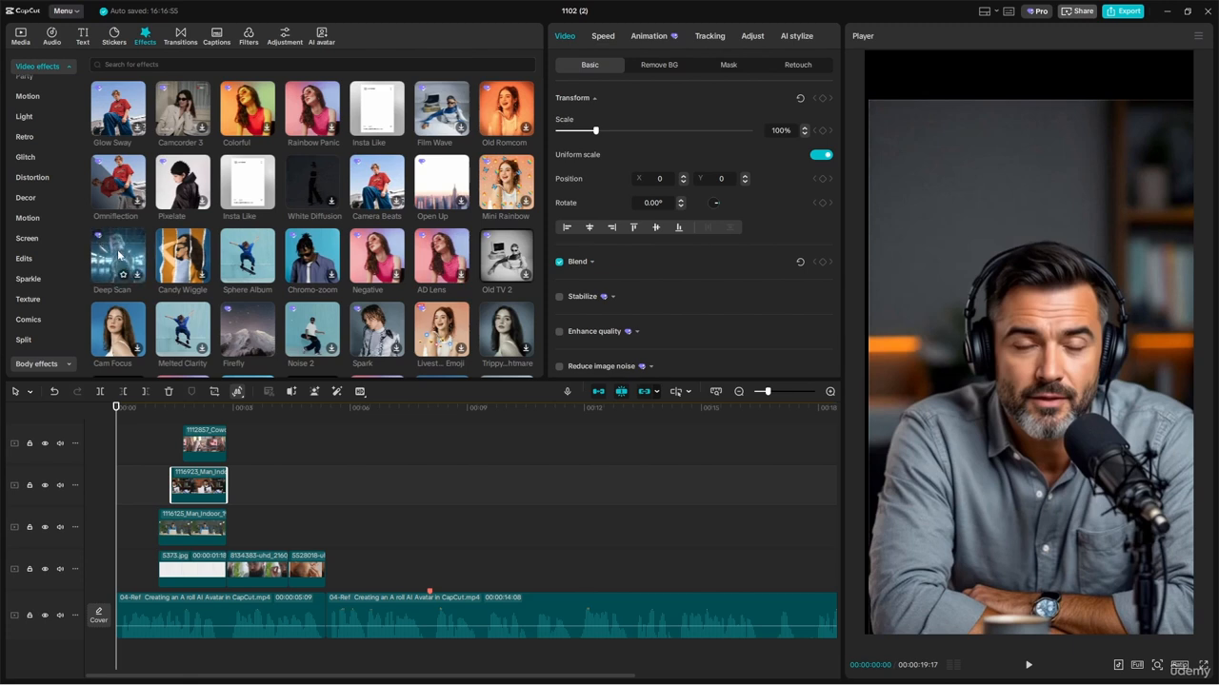
scroll(121, 256, "up", 1)
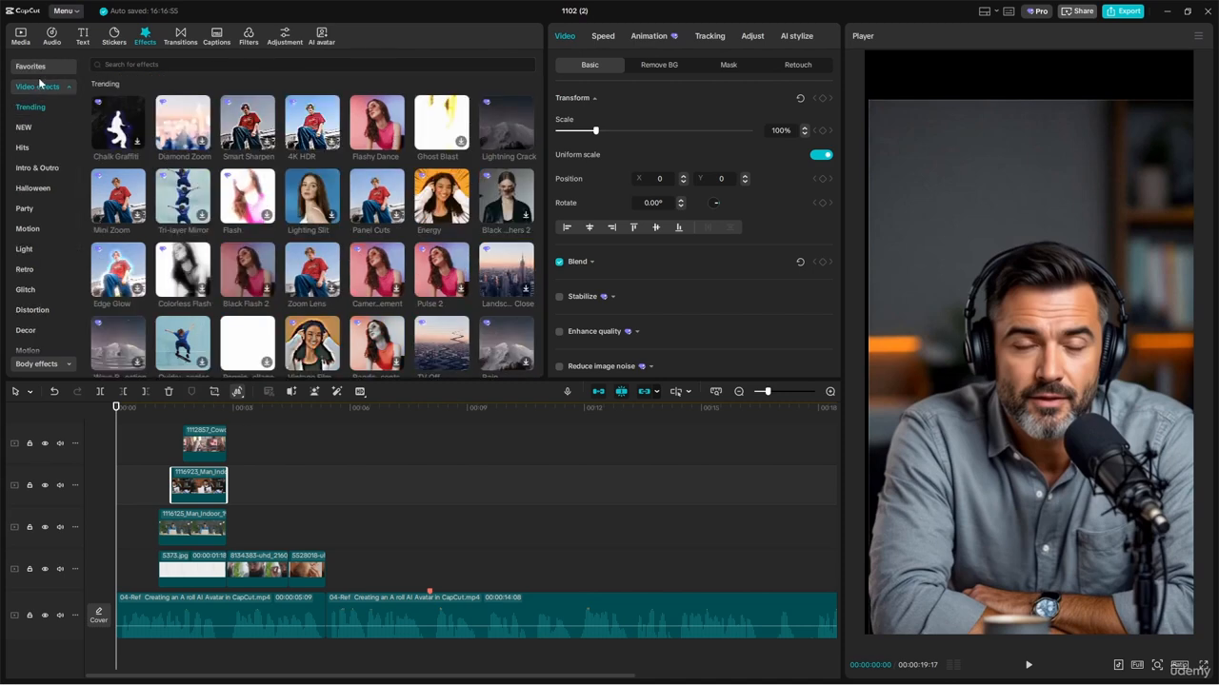
left_click(40, 83)
left_click(40, 67)
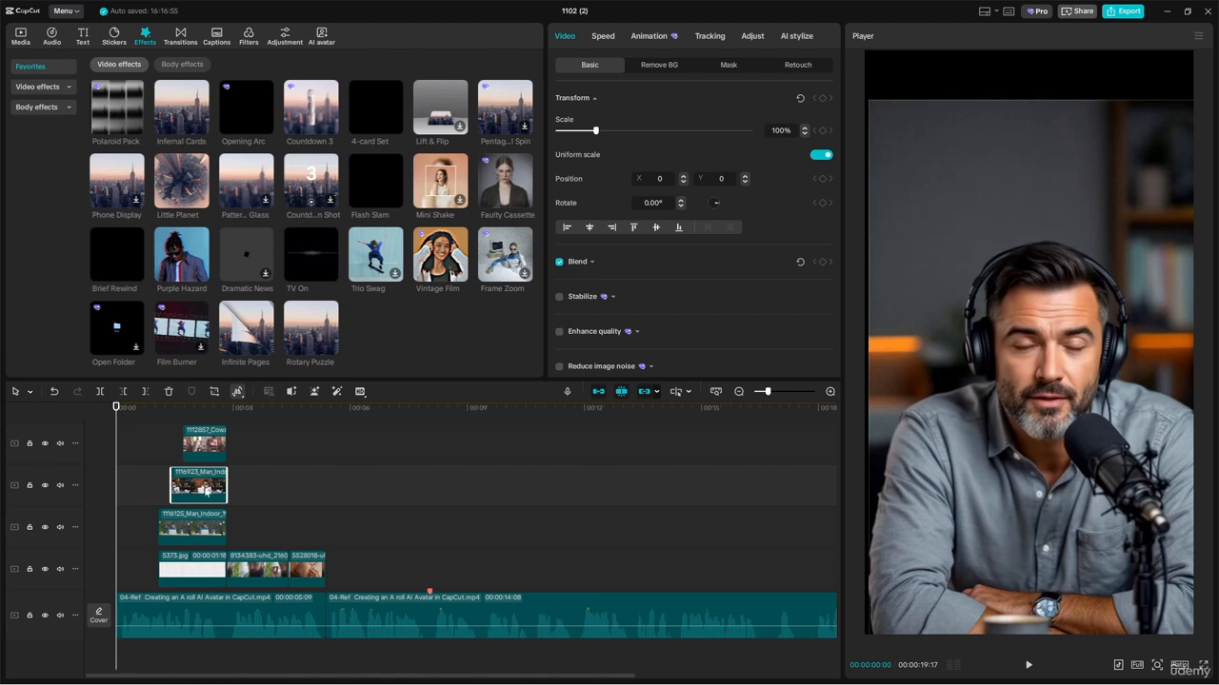
Step: Set the track height of the overlay video tracks above the main track to Short
left_click(74, 485)
mouse_move(142, 497)
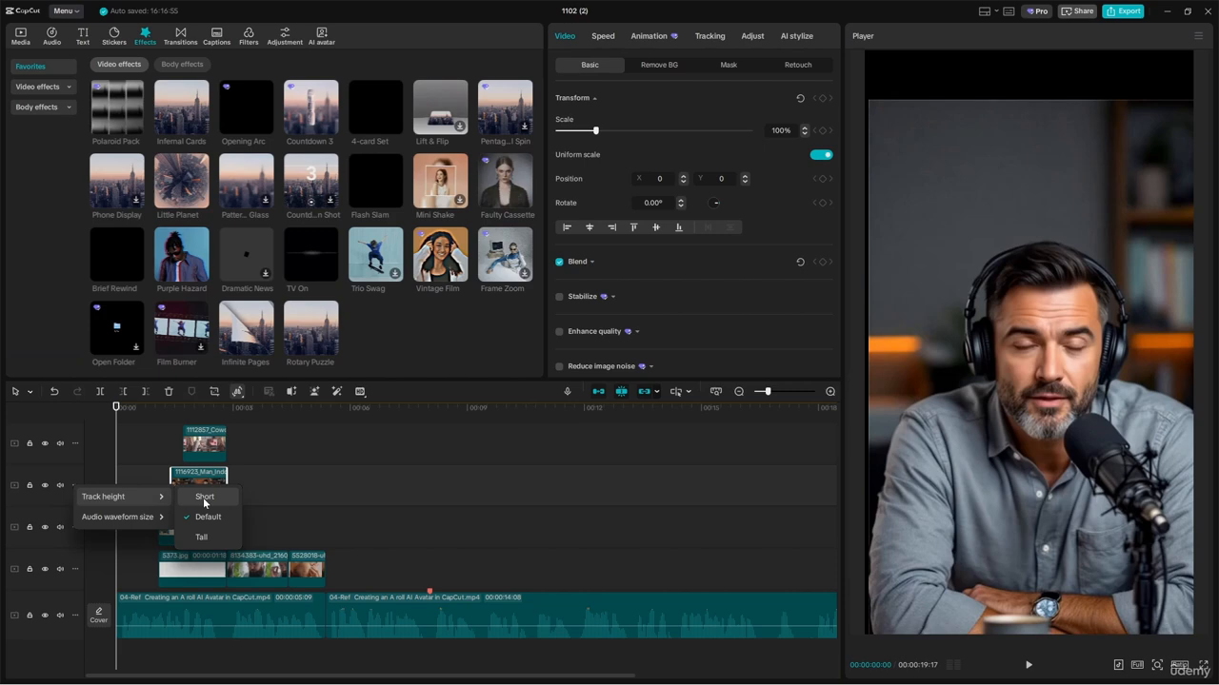
left_click(203, 498)
left_click(75, 446)
mouse_move(142, 456)
left_click(203, 458)
left_click(76, 480)
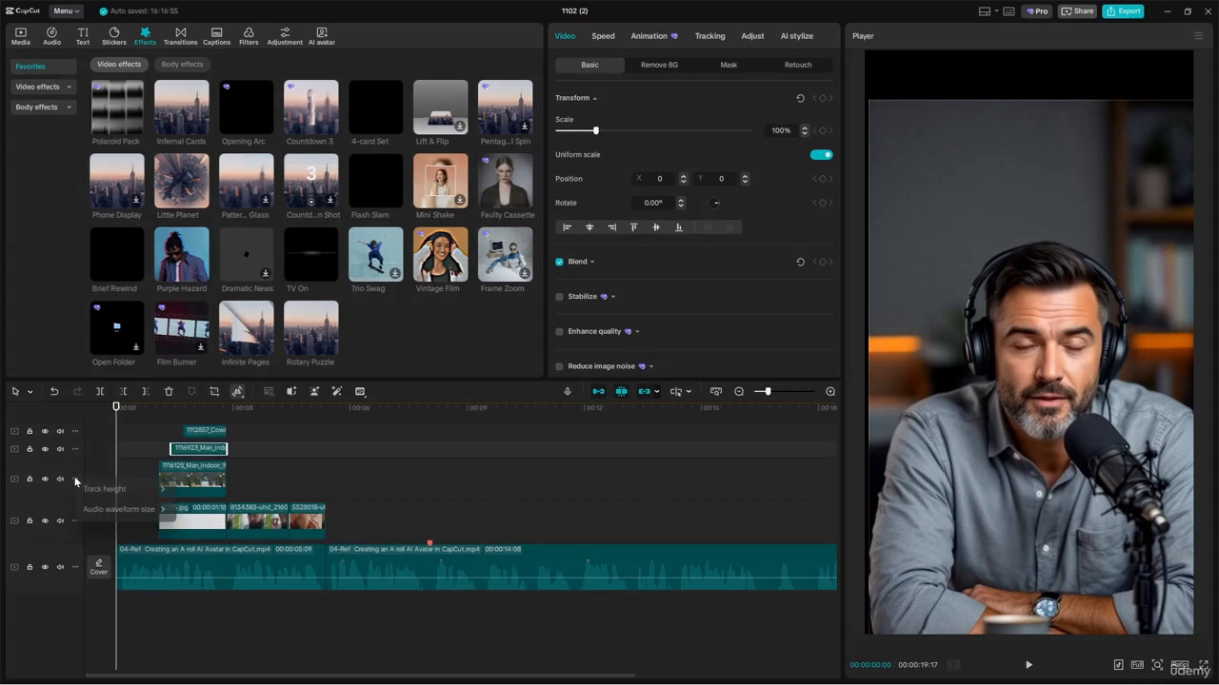
mouse_move(142, 490)
left_click(211, 493)
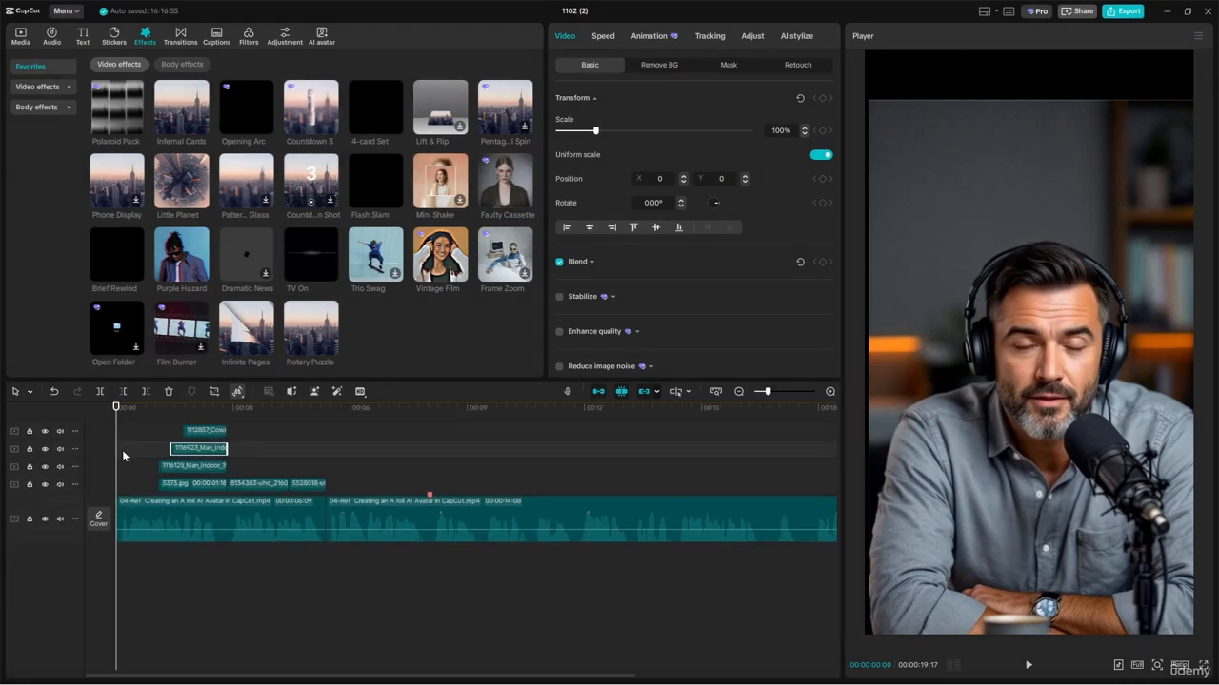
scroll(122, 453, "up", 1)
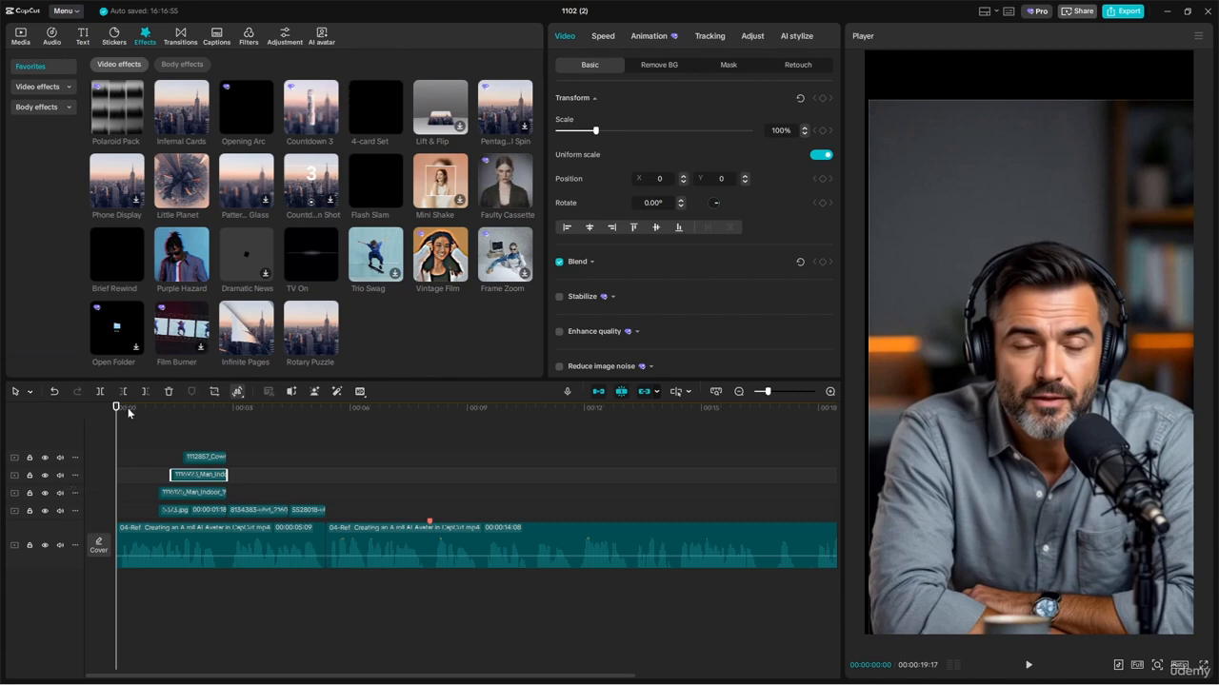
Step: Play the opening seconds up to the stacked office clips and return the playhead to the start
key("space")
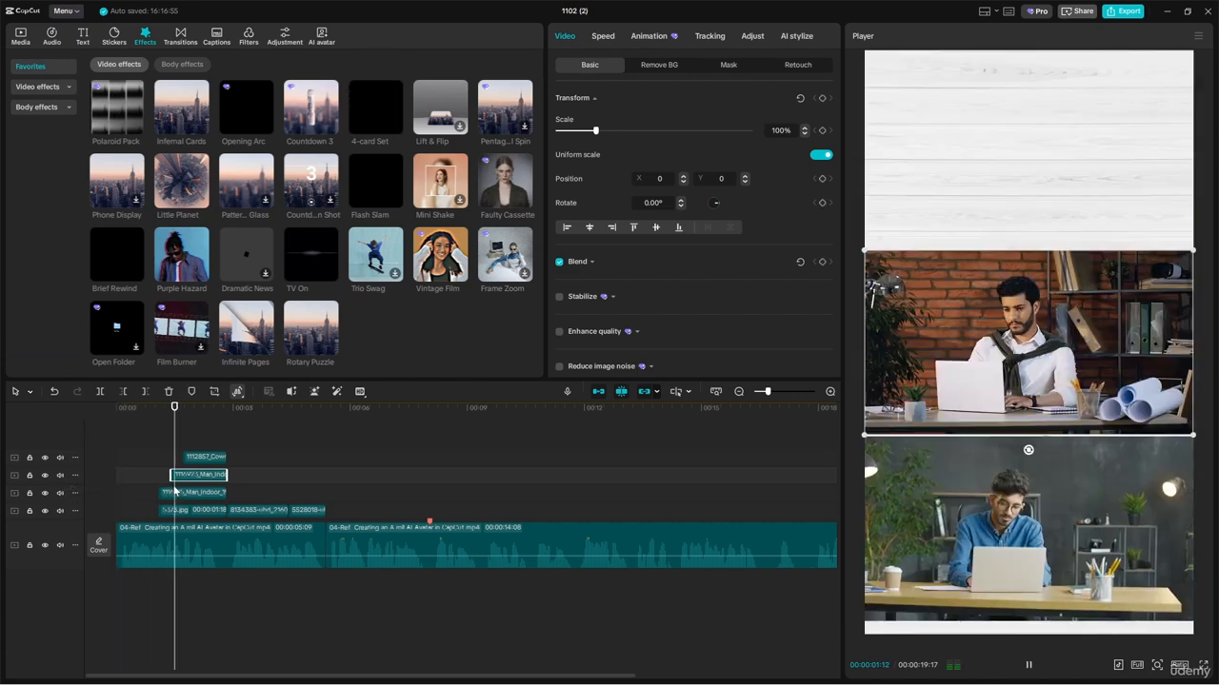
key("space")
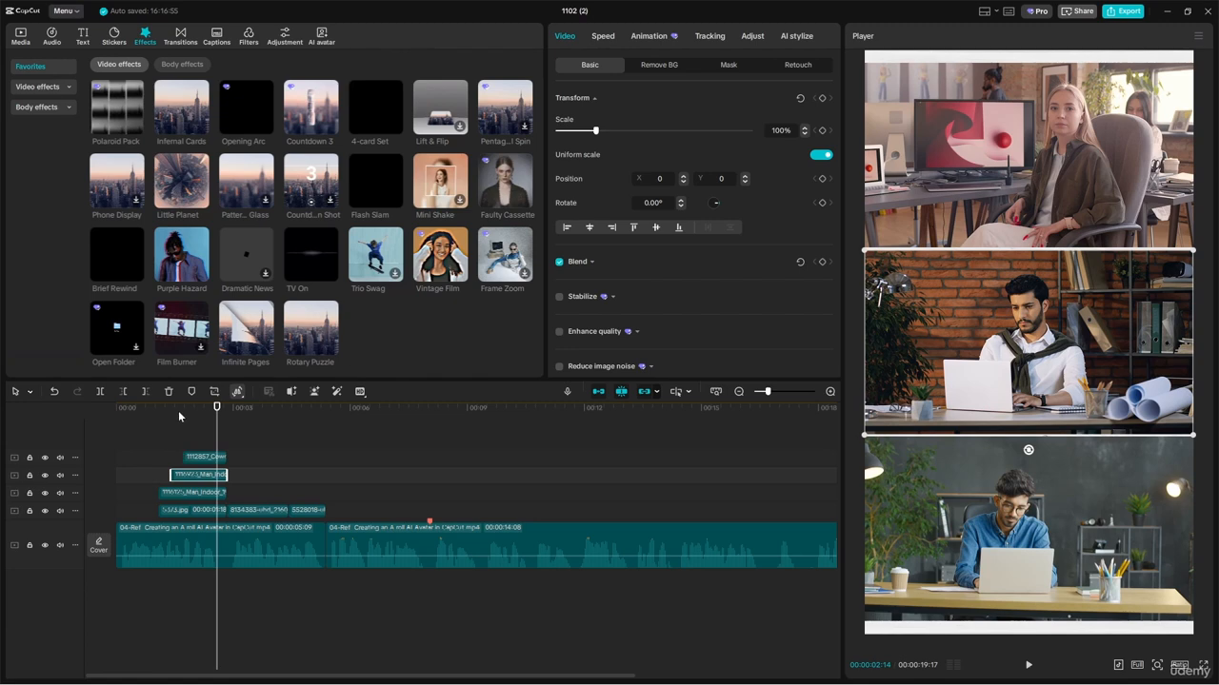
left_click_drag(182, 411, 109, 422)
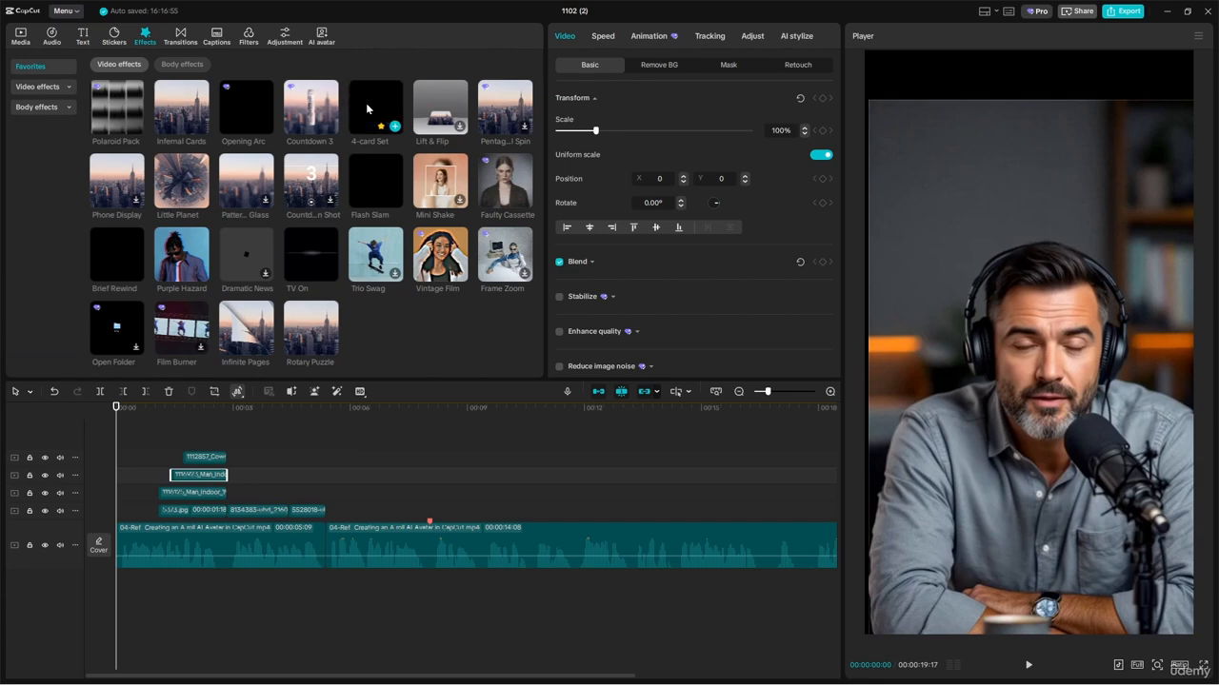
Step: Add the 4-card Set video effect at the start of the timeline above all clips and preview it
left_click_drag(367, 110, 121, 436)
key("space")
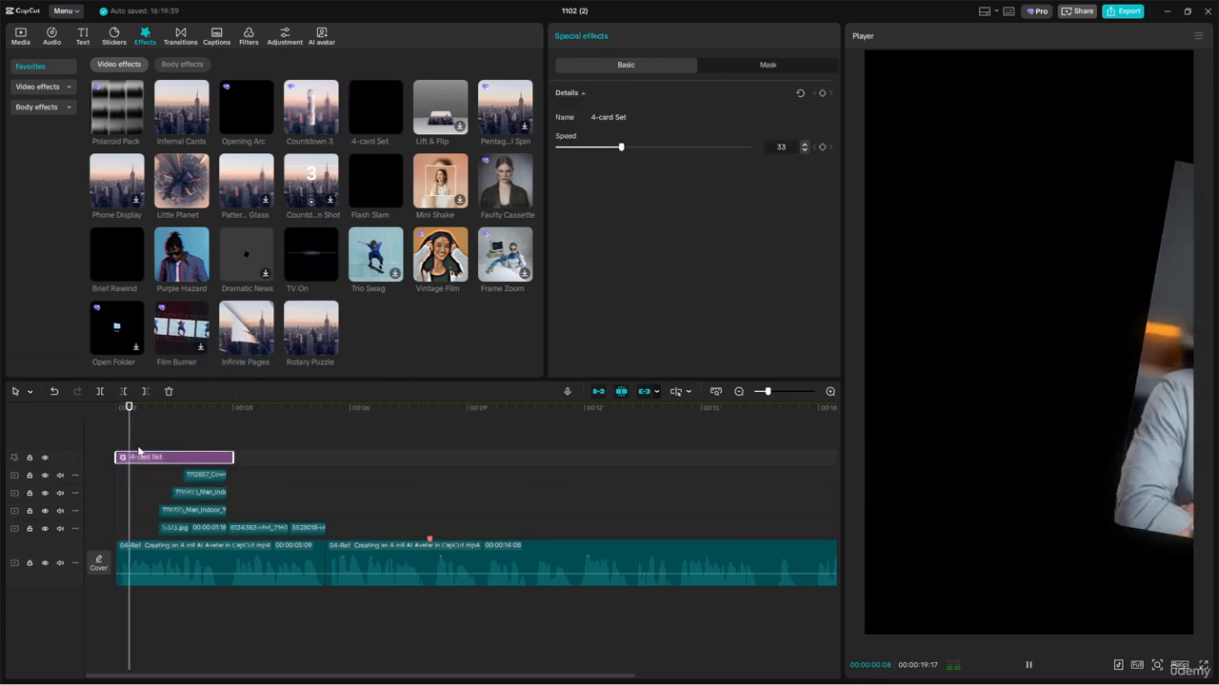
key("space")
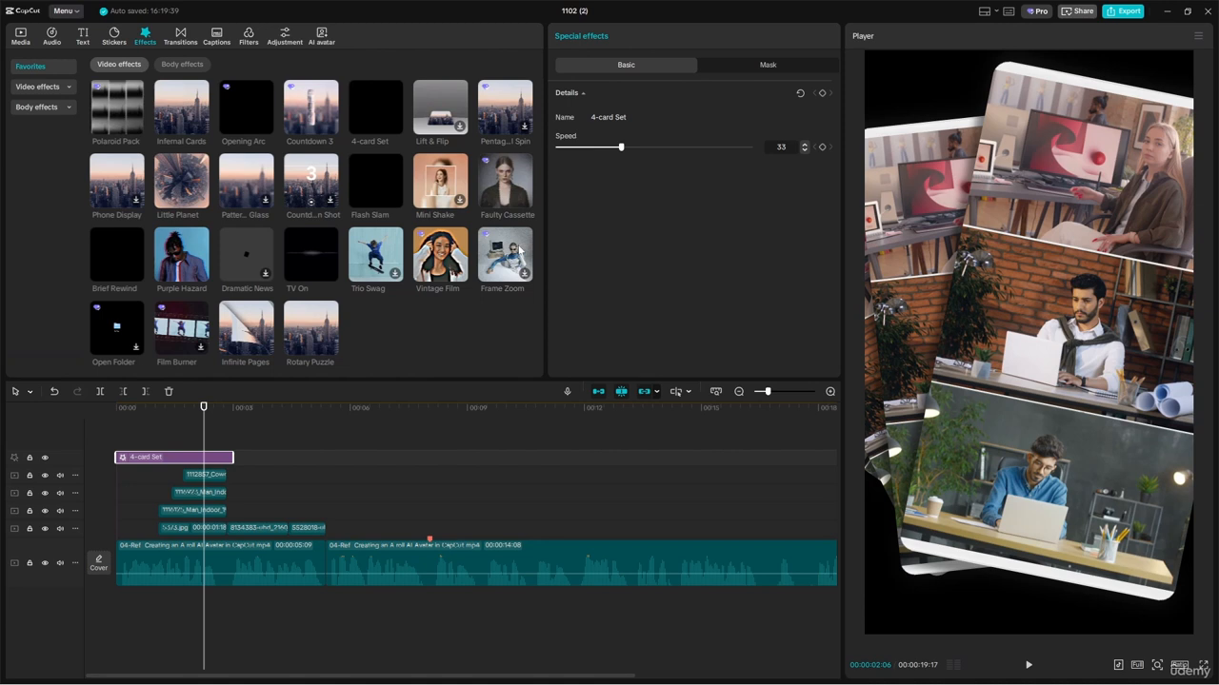
Step: Set the 4-card Set effect's speed to 100 and play it from the beginning
left_click_drag(636, 148, 752, 148)
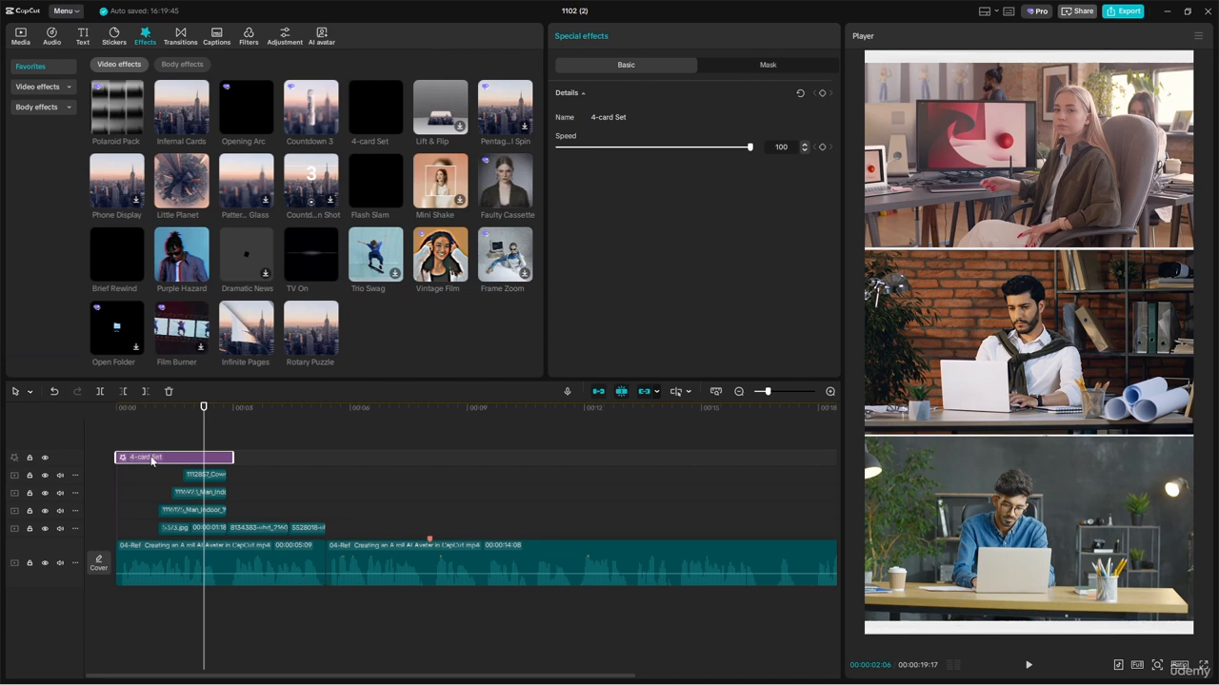
key("Home")
key("space")
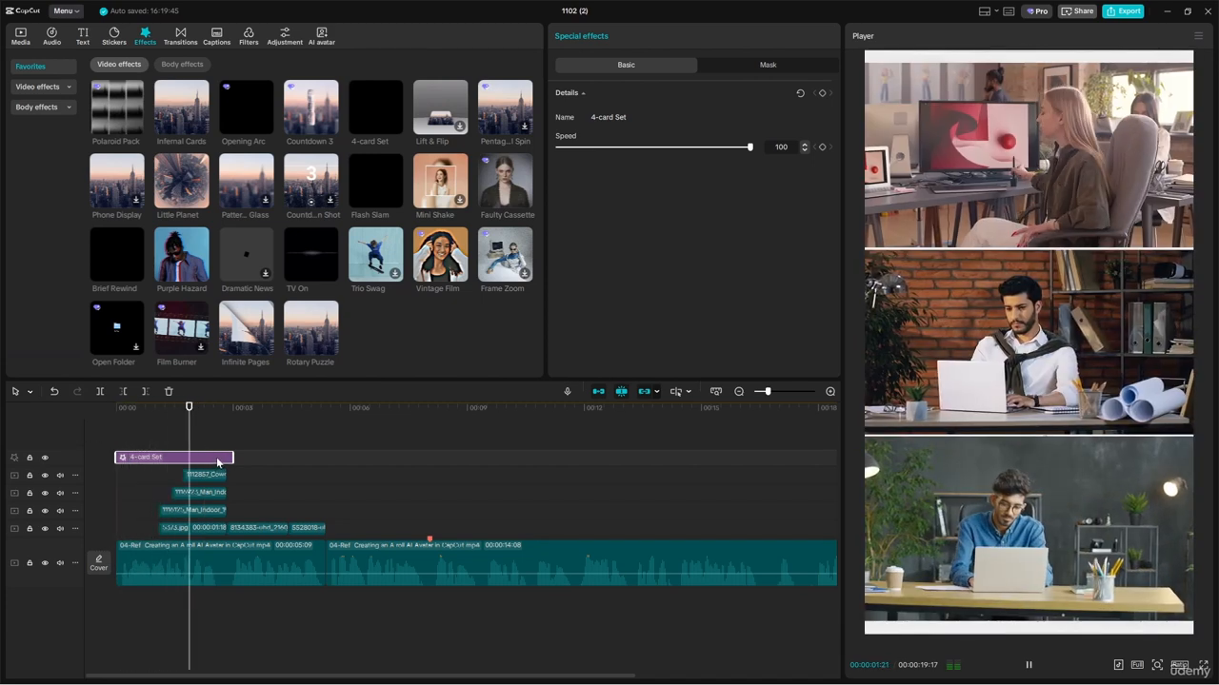
Step: Trim the end of the 4-card Set effect to 00:00:01:02, where the overlay clips begin
mouse_move(187, 410)
left_mouse_down()
mouse_move(158, 412)
mouse_move(172, 418)
left_mouse_up()
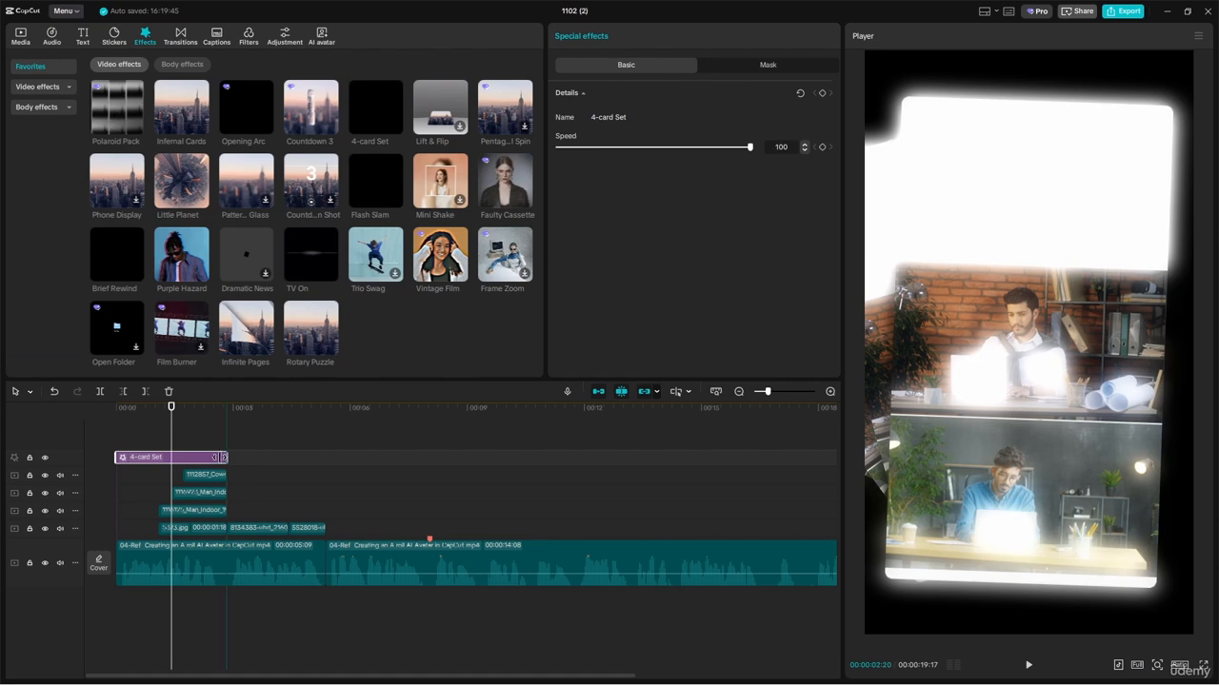
left_click_drag(220, 457, 171, 457)
key("Home")
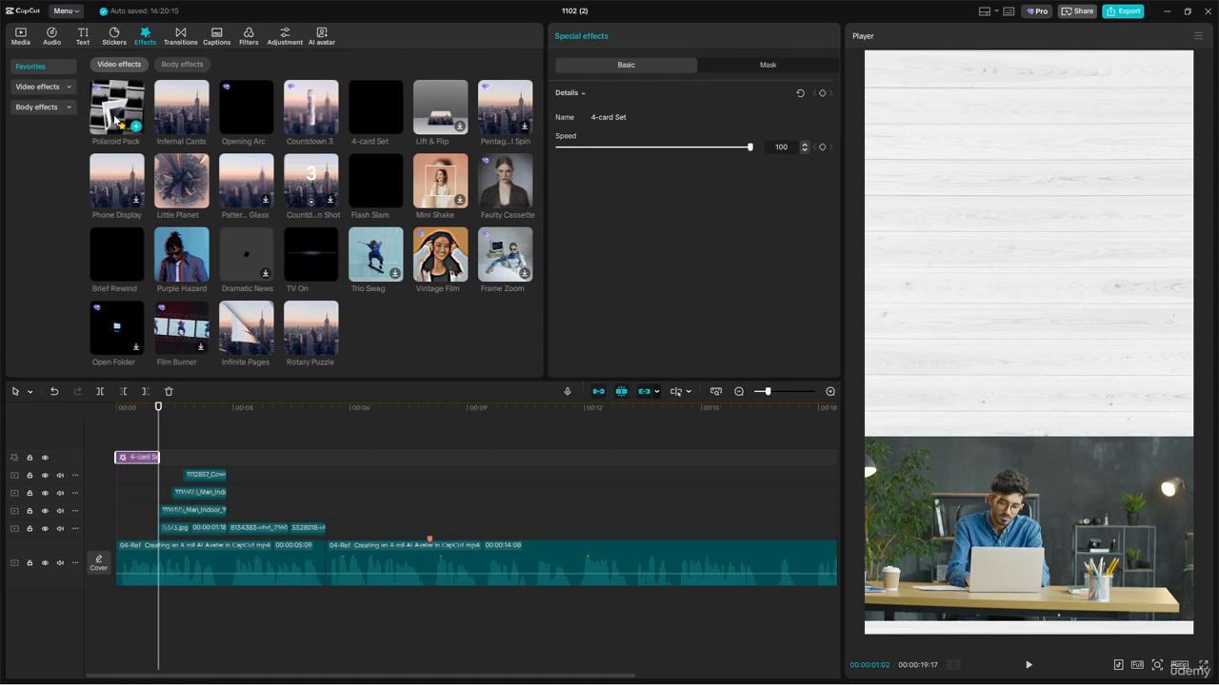
Step: Add the Polaroid Pack effect directly after the 4-card Set effect and preview both from the start
left_click_drag(118, 107, 197, 458)
scroll(155, 455, "up", 3)
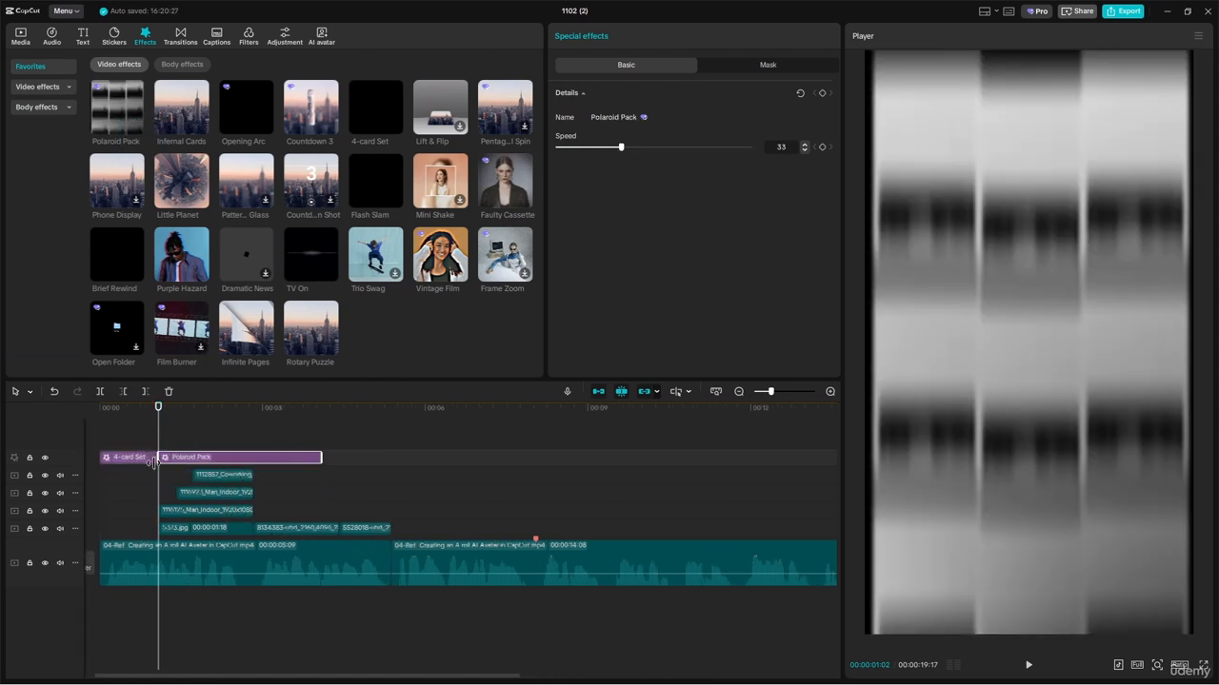
left_click_drag(158, 416, 92, 419)
left_click(161, 462)
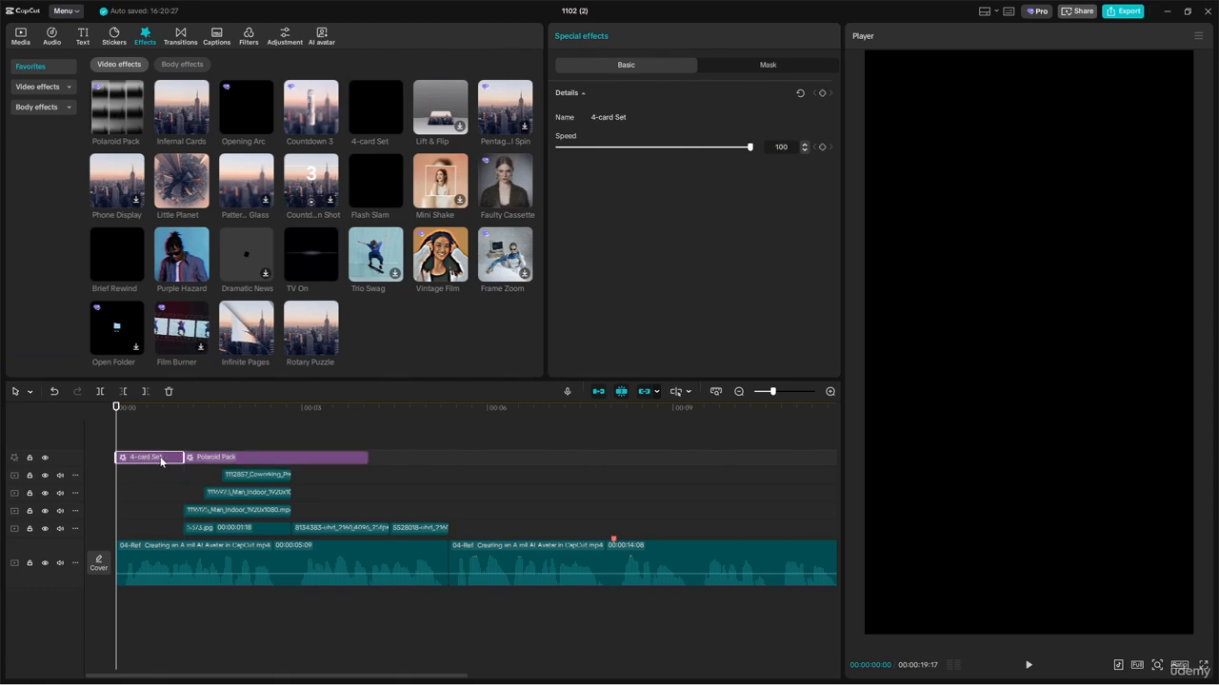
key("space")
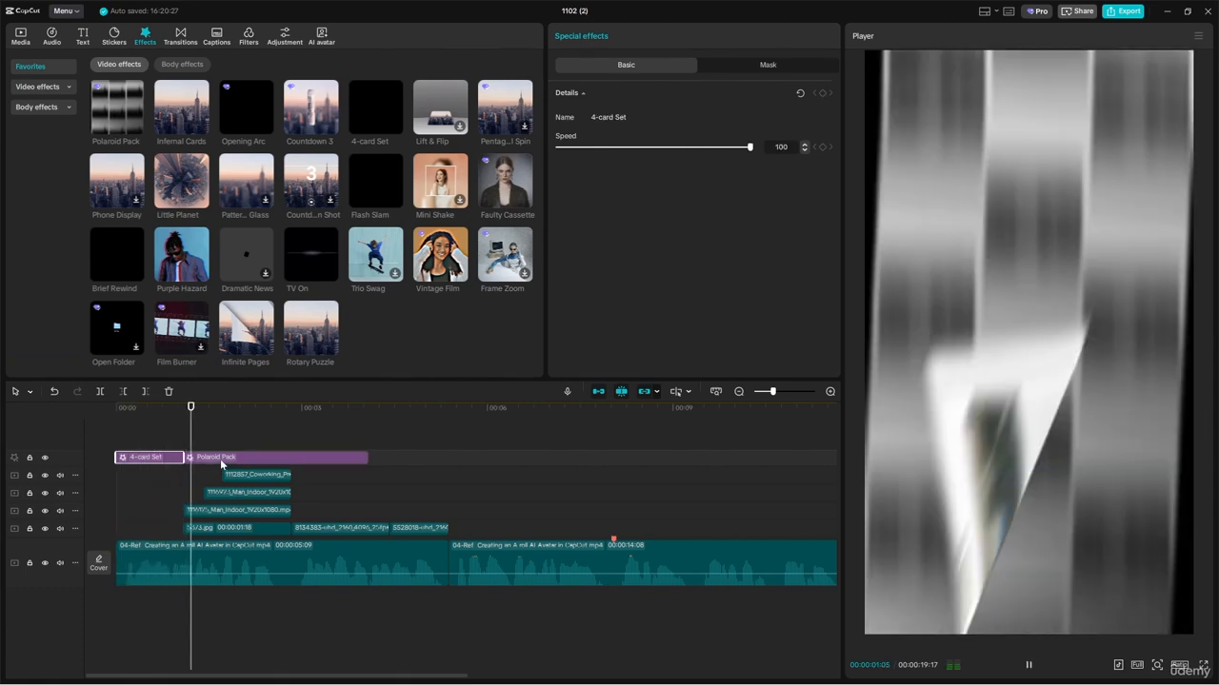
key("space")
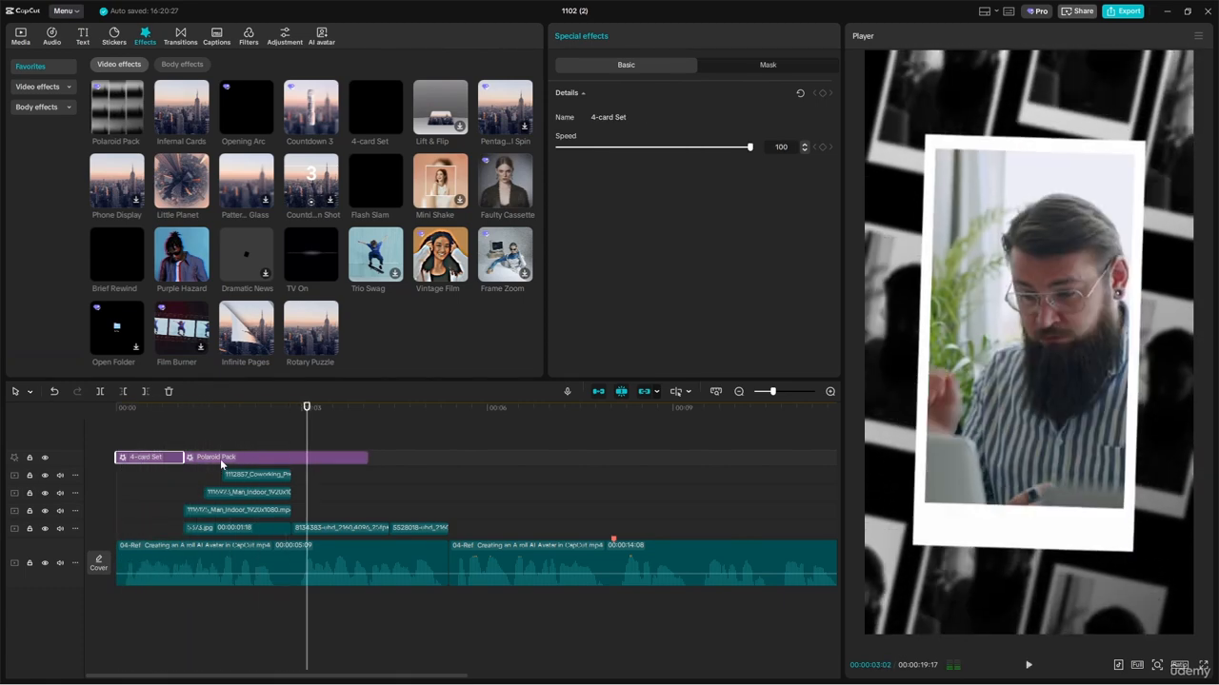
Step: Trim the Polaroid Pack effect to end with the stacked office clips, set its speed to 100 and replay the opening
left_click_drag(364, 458, 292, 458)
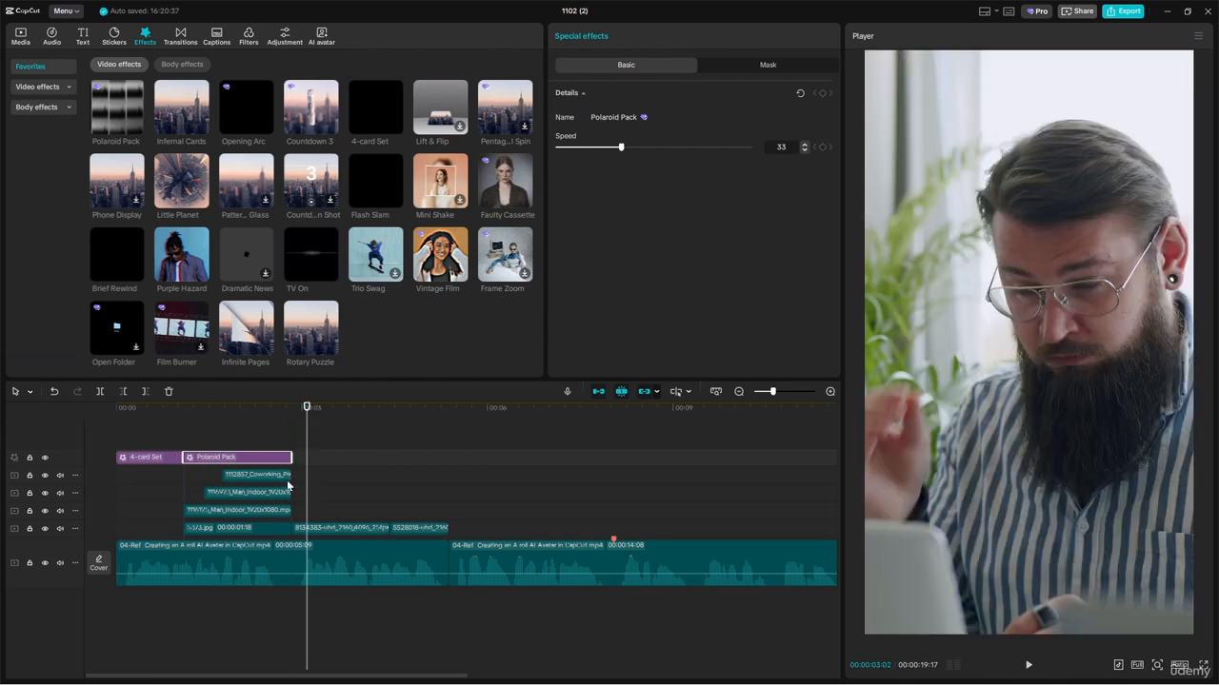
left_click(292, 412)
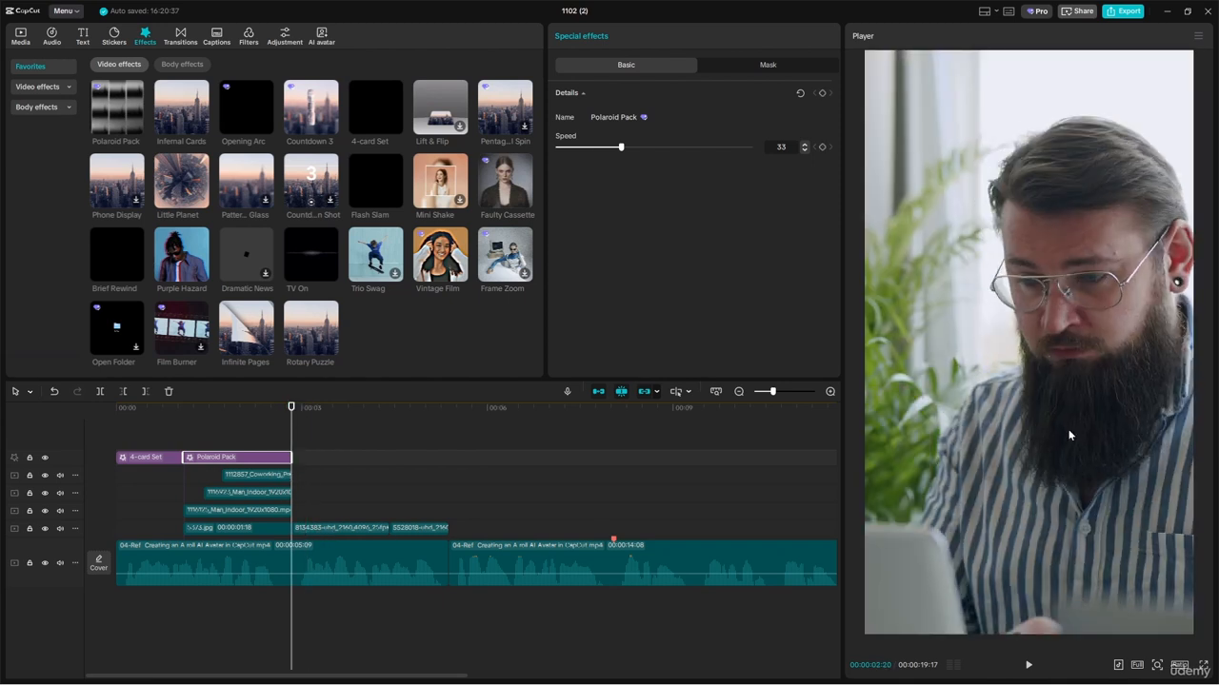
left_click_drag(248, 410, 74, 435)
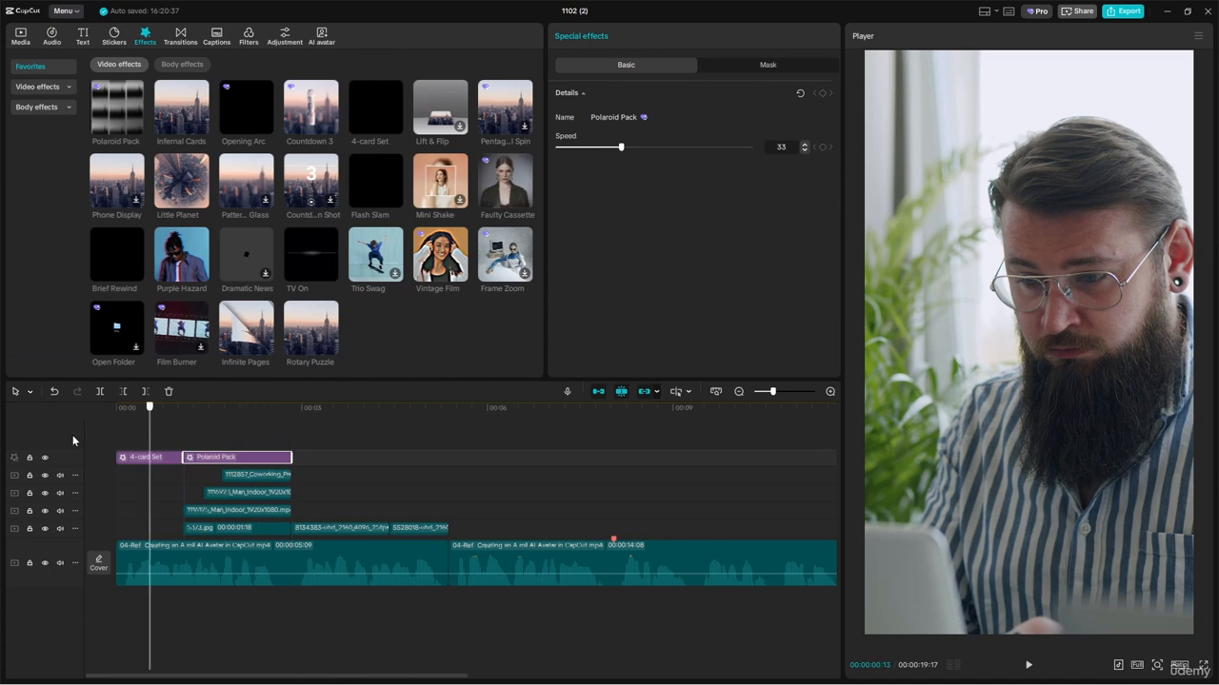
key("space")
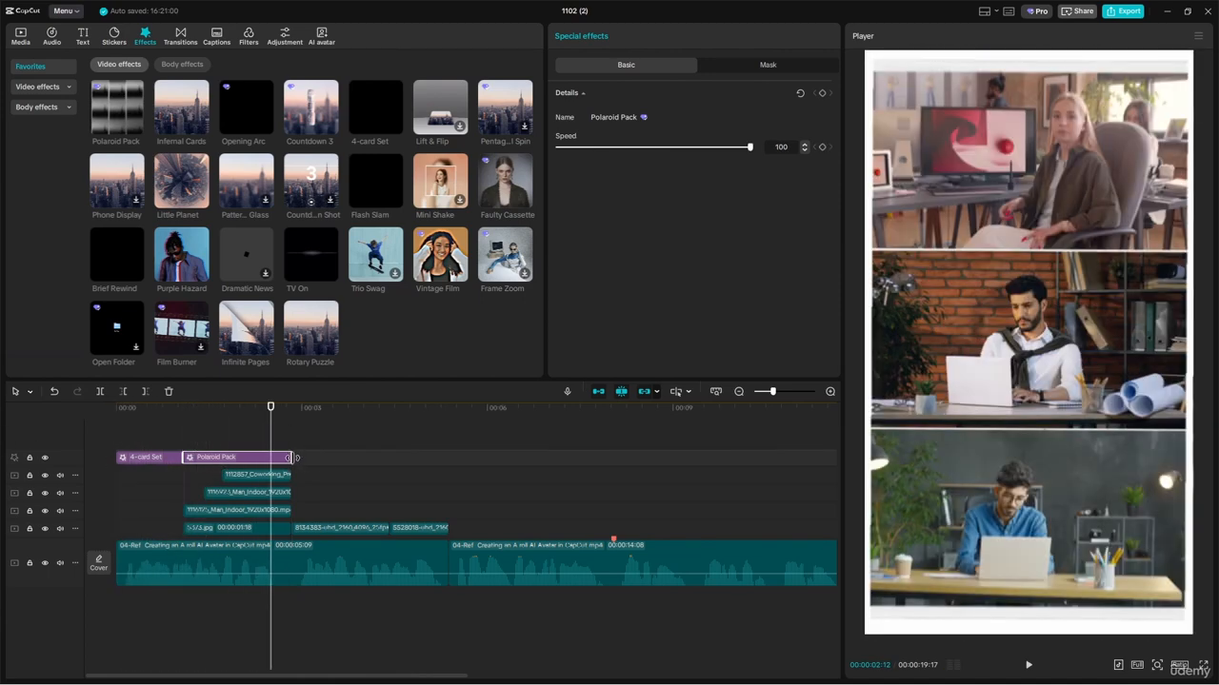
Step: Shorten the Polaroid Pack effect to end at 00:00:02:12 and play through it to check the timing
left_click_drag(280, 458, 271, 458)
left_click_drag(240, 410, 227, 415)
key("space")
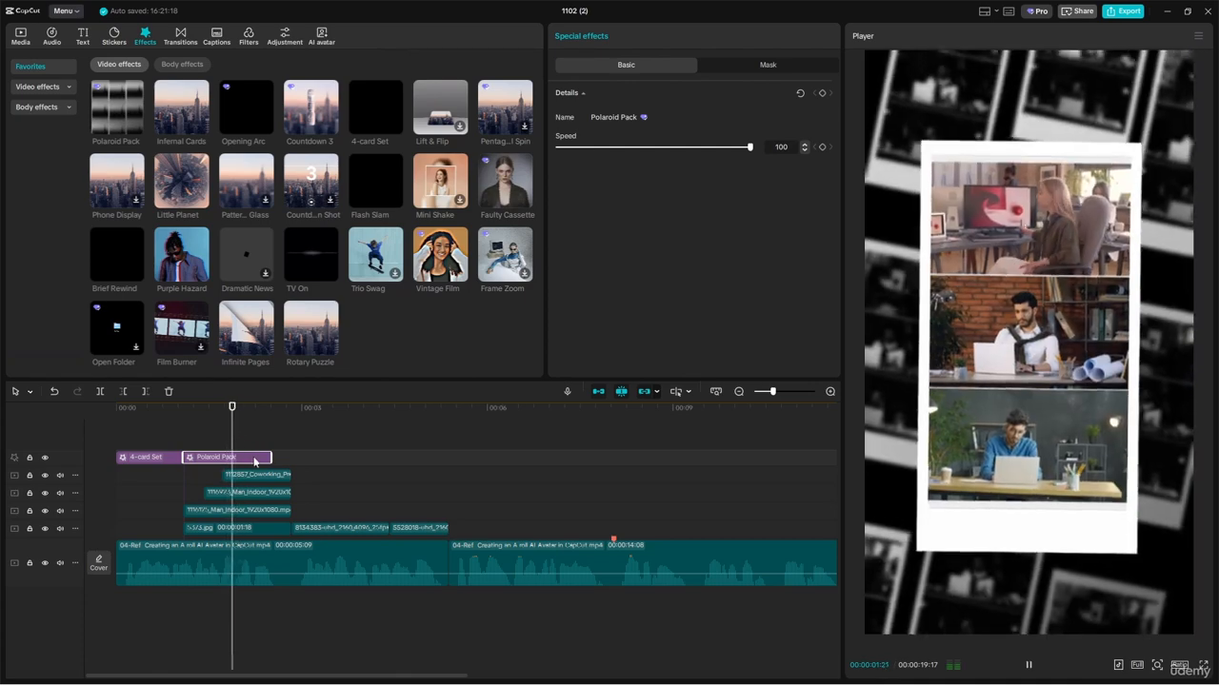
key("space")
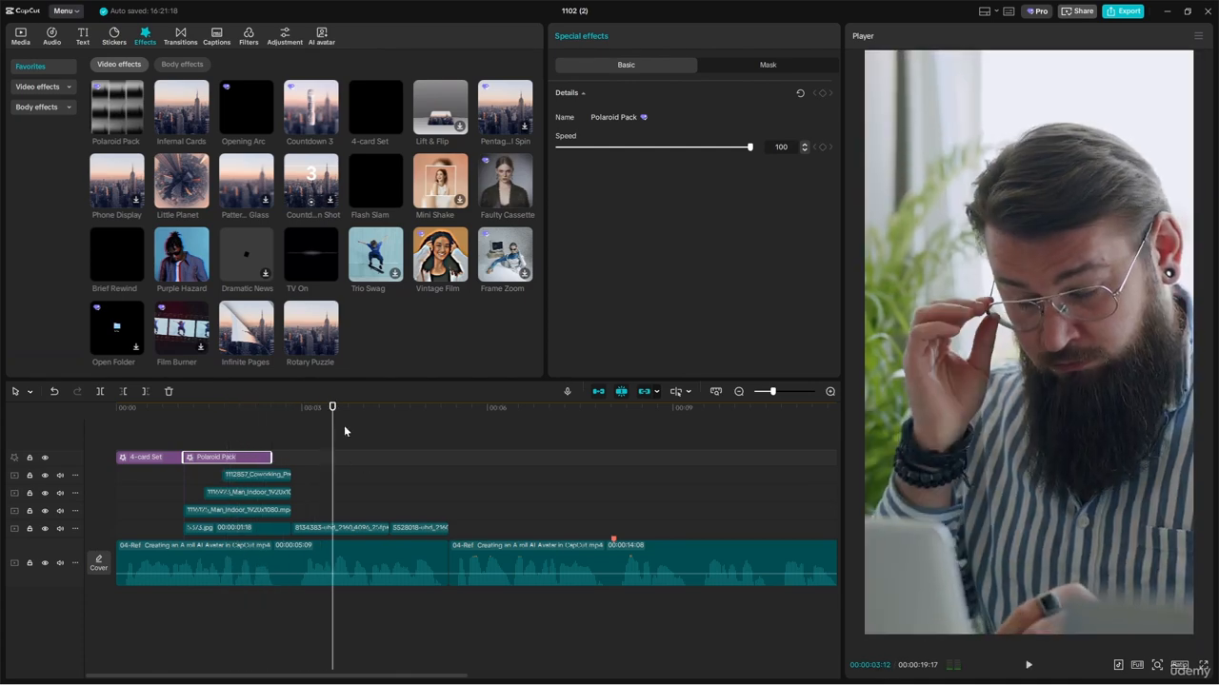
left_click_drag(235, 411, 201, 413)
key("space")
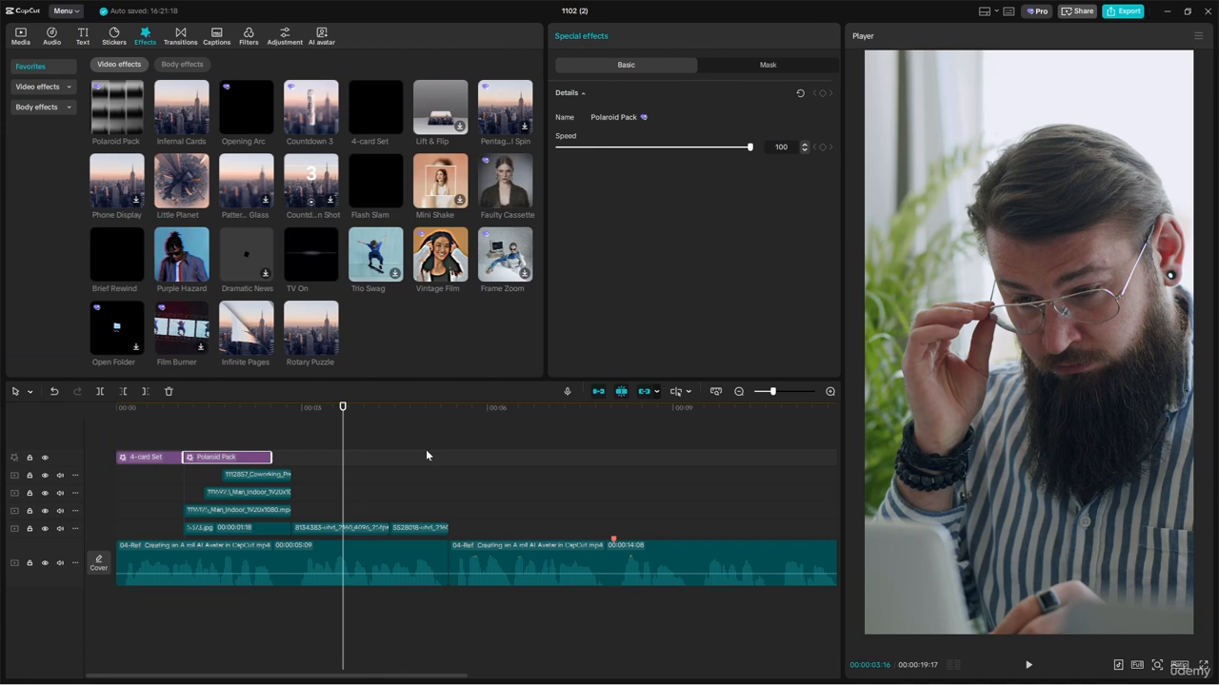
Step: Add the Little Planet effect at the start of the bearded man's clip, after Polaroid Pack, and preview it
mouse_move(176, 187)
left_click_drag(176, 186, 293, 459)
left_click(288, 425)
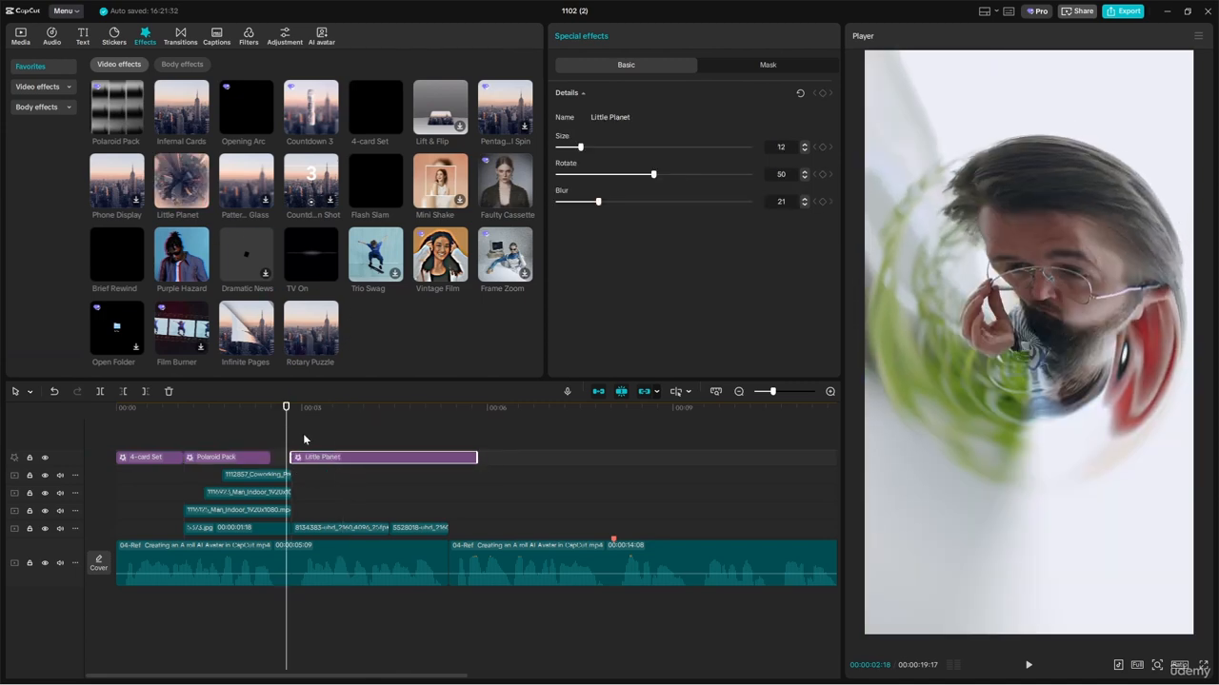
key("space")
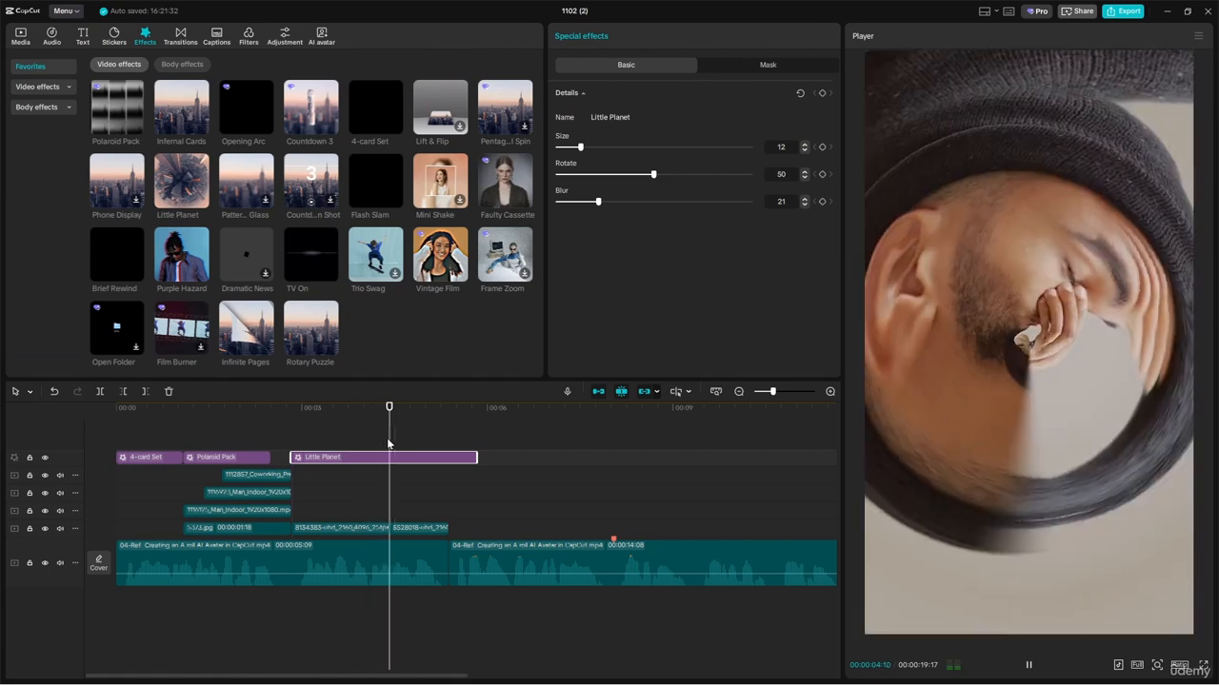
Step: Set the Little Planet effect's size to 27, rotate to 40 and blur to 100, and play through it
key("space")
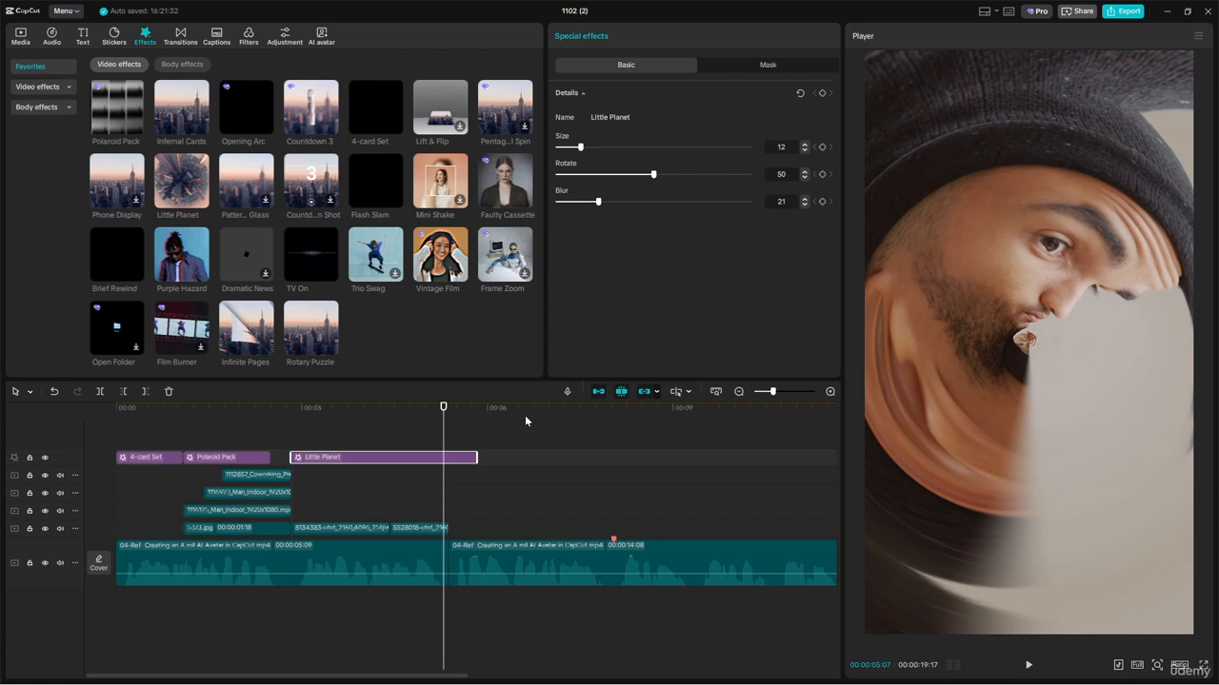
left_click_drag(438, 435, 320, 415)
left_click_drag(581, 147, 860, 225)
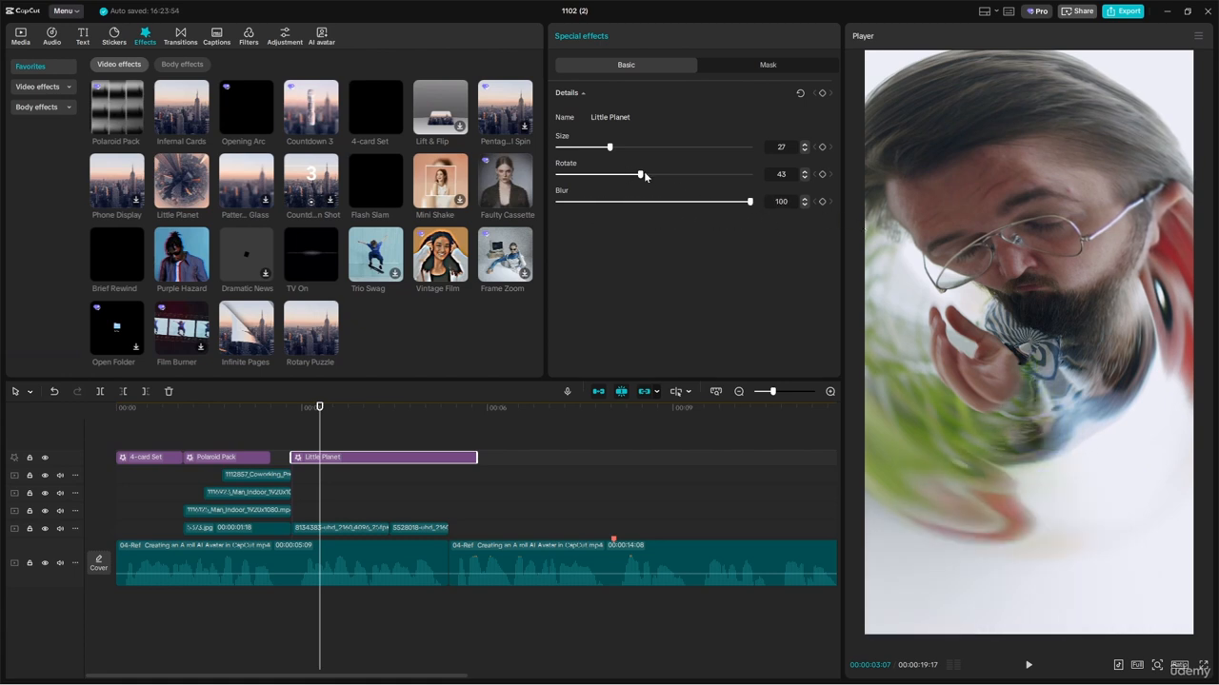
mouse_move(644, 174)
left_mouse_down()
mouse_move(661, 174)
mouse_move(636, 177)
left_mouse_up()
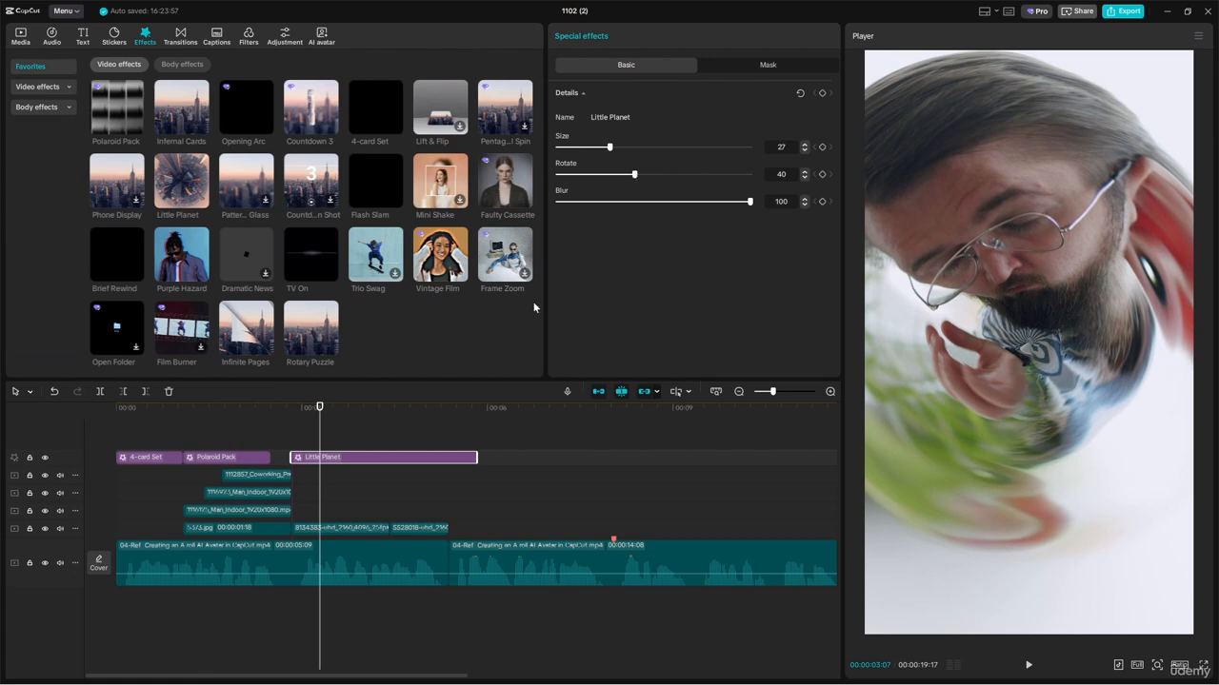
key("space")
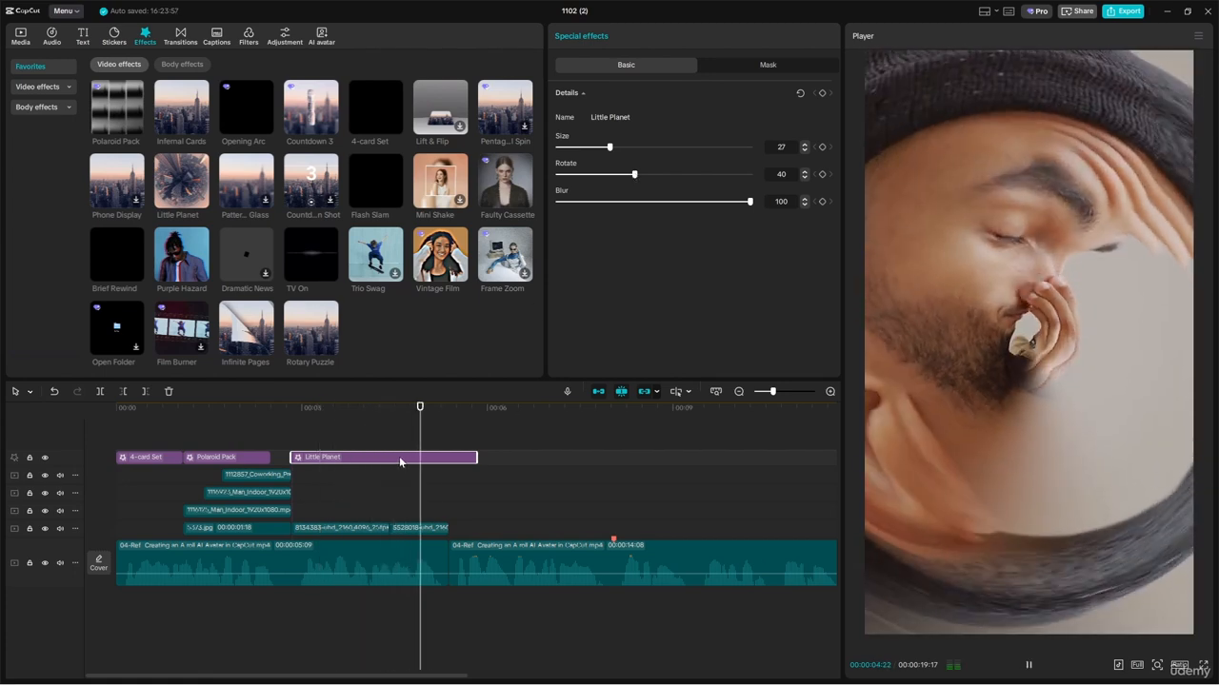
key("space")
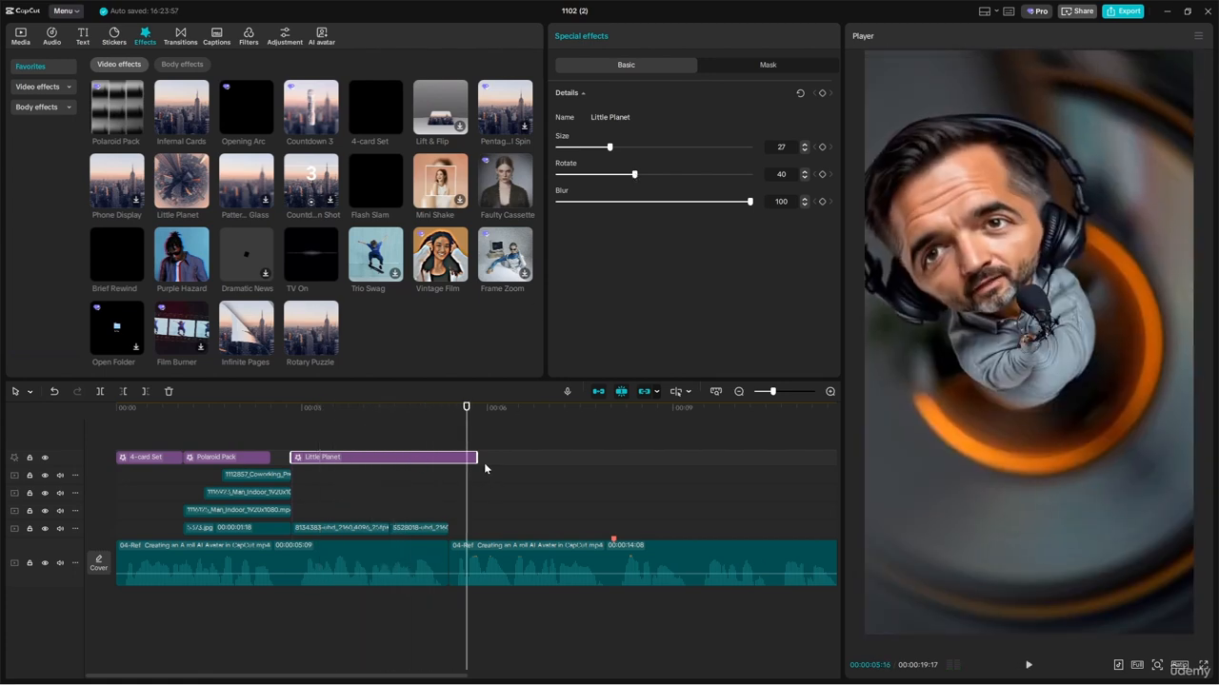
Step: Trim the Little Planet effect to end with the overlay clips, where the second avatar clip begins, and preview the cut
key("space")
key("space")
left_click_drag(474, 456, 448, 457)
left_click_drag(443, 410, 427, 417)
key("space")
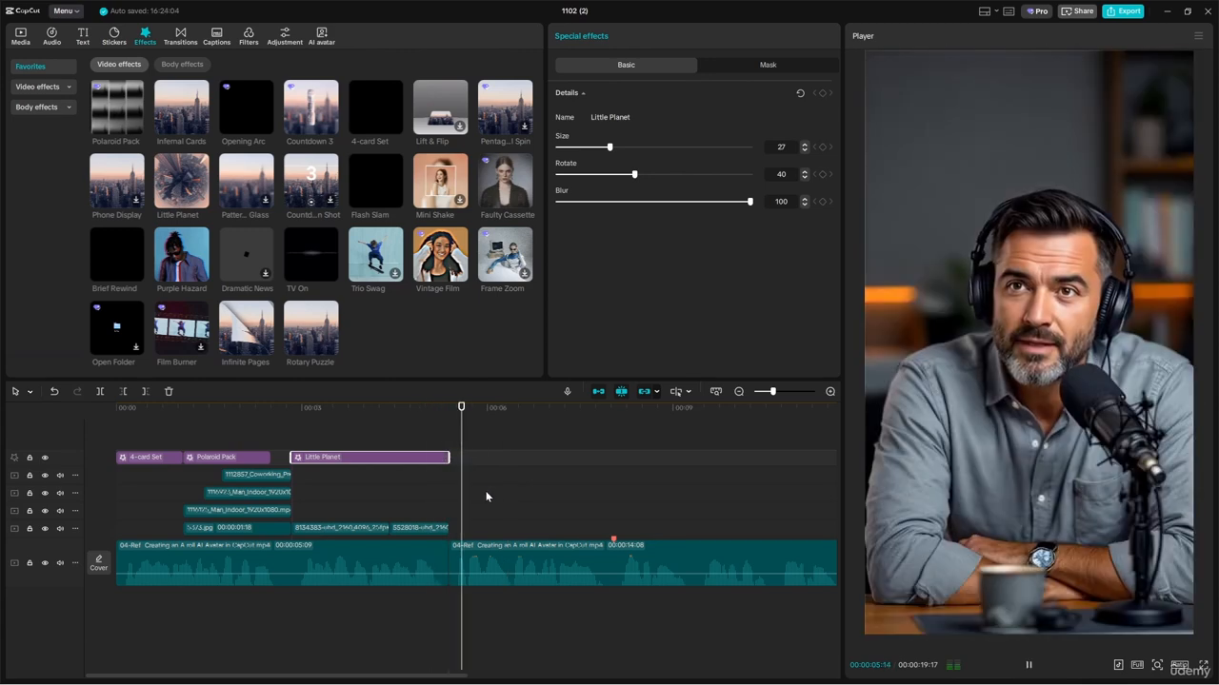
key("space")
Step: Replay the video's opening from the start to check the 4-card Set effect leading into Polaroid Pack
scroll(487, 483, "right", 3)
scroll(379, 474, "down", 1)
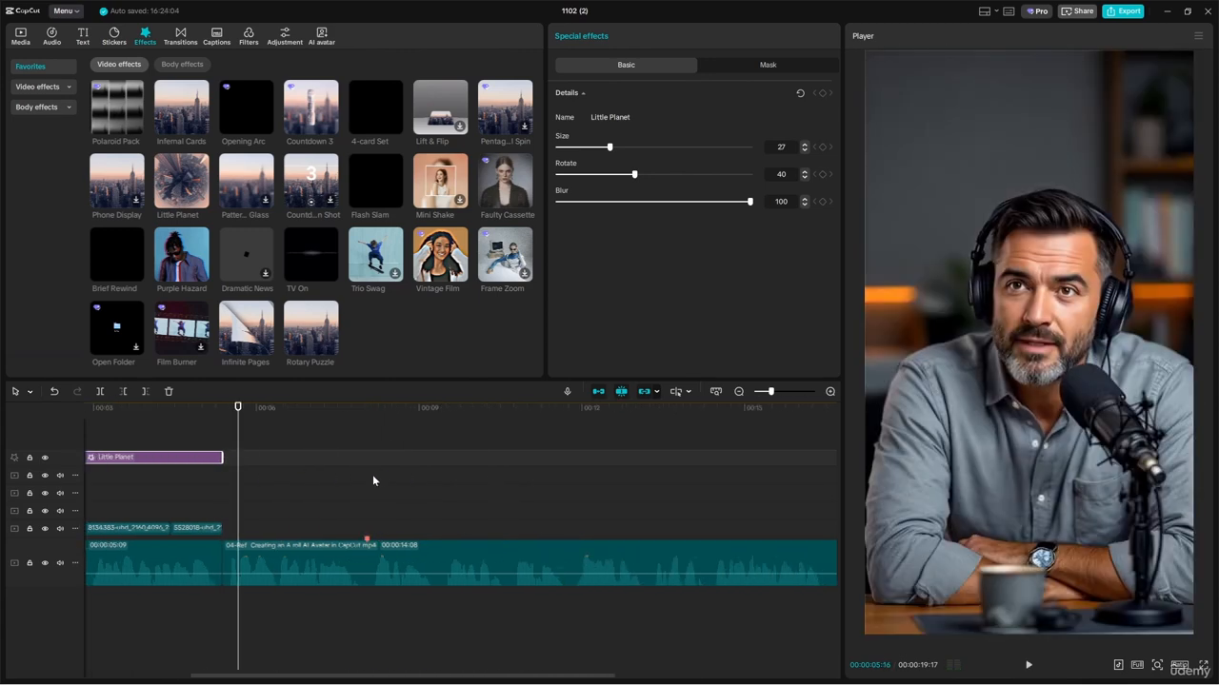
left_click_drag(239, 422, 93, 436)
key("space")
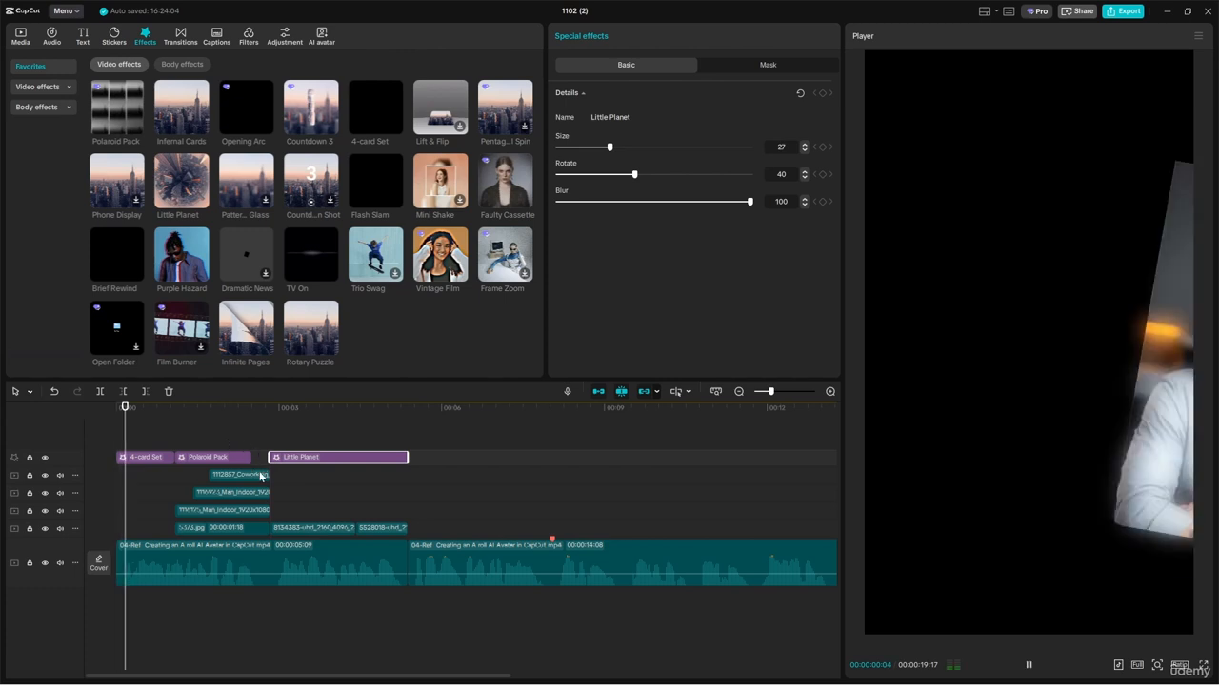
key("space")
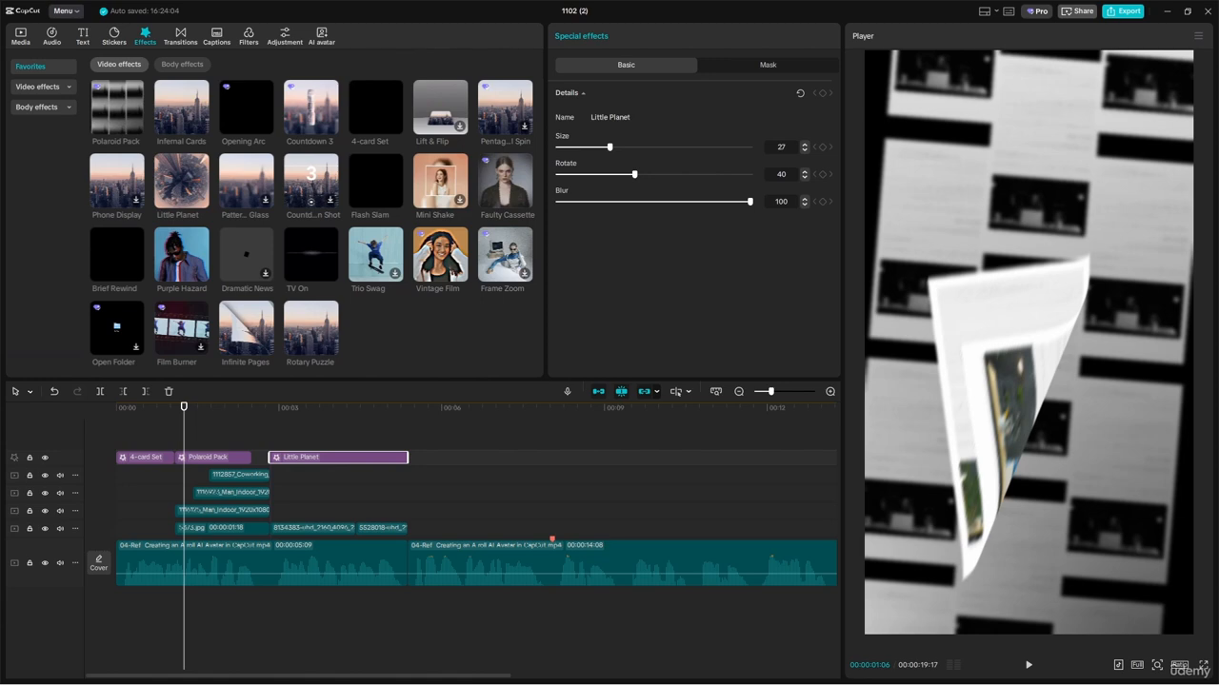
Step: Add the Purple Hazard effect directly after Little Planet, at the start of the second avatar clip, and preview it
left_click_drag(187, 257, 409, 455)
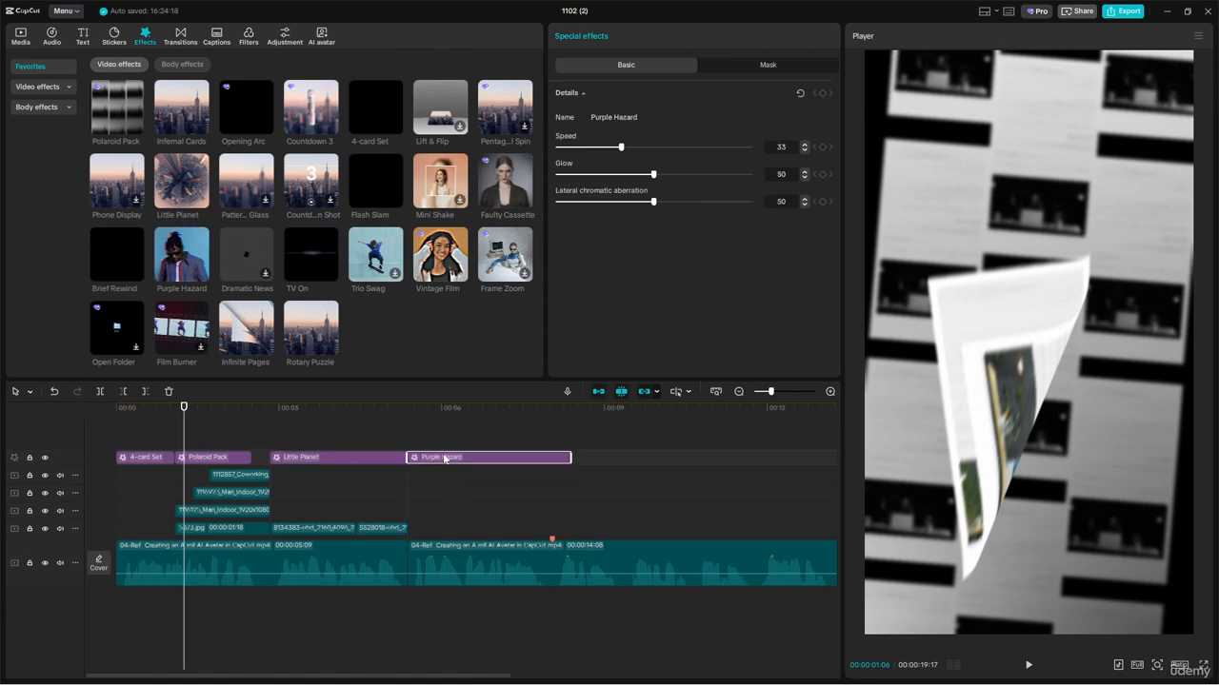
left_click(412, 409)
key("space")
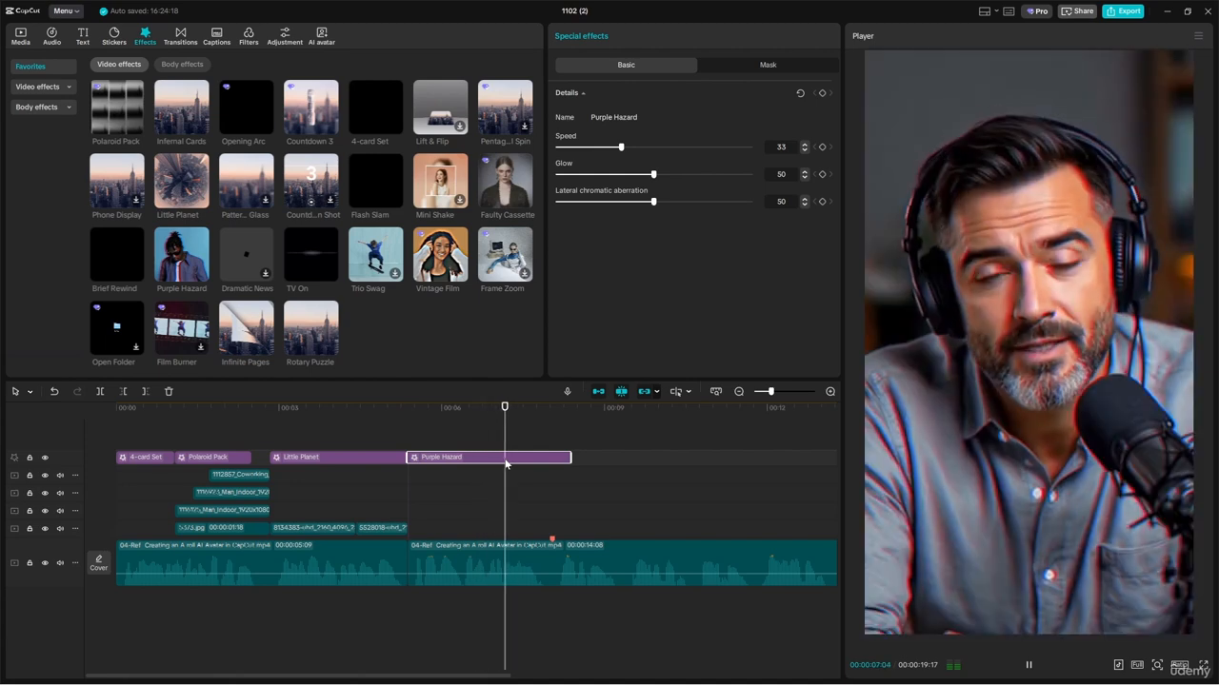
key("space")
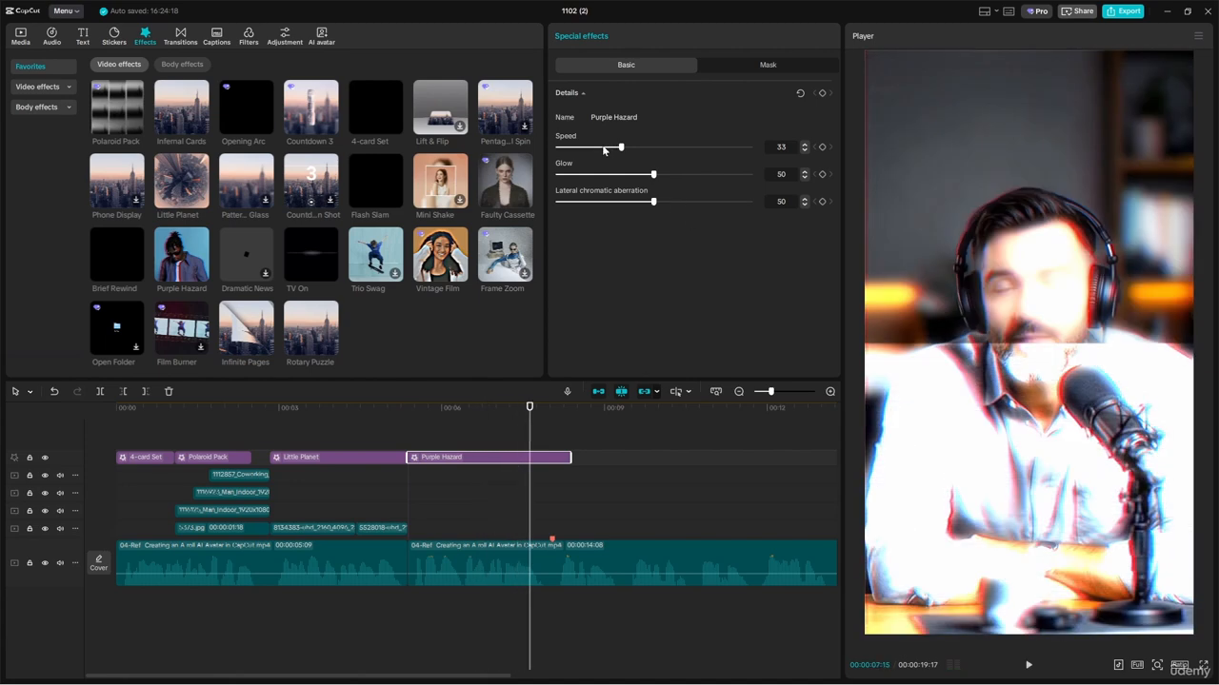
Step: Set the Purple Hazard effect's speed to 20, glow to 17 and lateral chromatic aberration to 25
left_click_drag(604, 149, 587, 179)
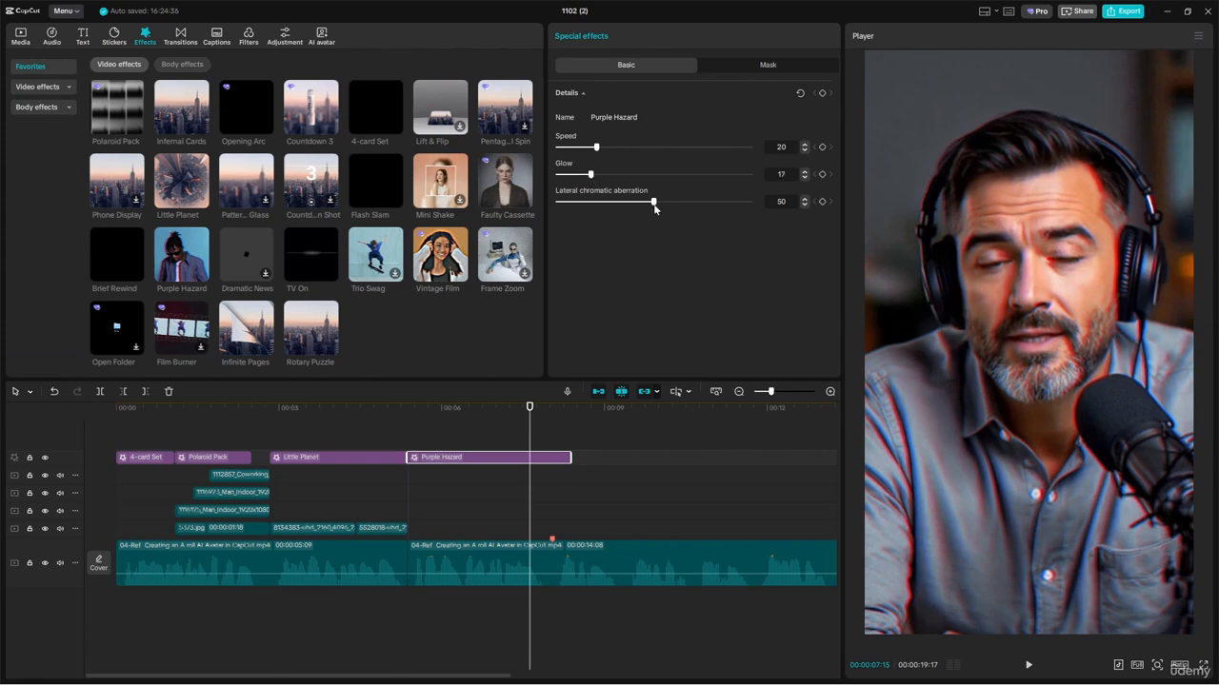
left_click_drag(654, 209, 605, 202)
left_click(396, 430)
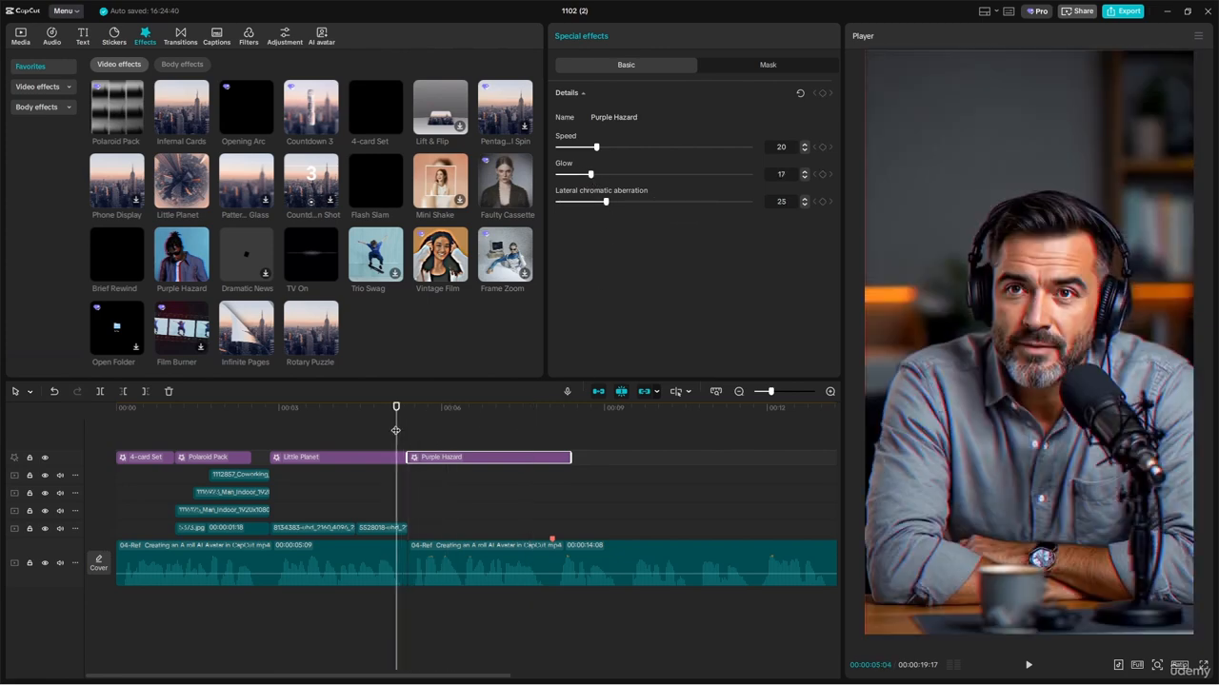
Step: Shorten the Purple Hazard effect to about one second and play across it to check the timing
left_click_drag(570, 457, 462, 457)
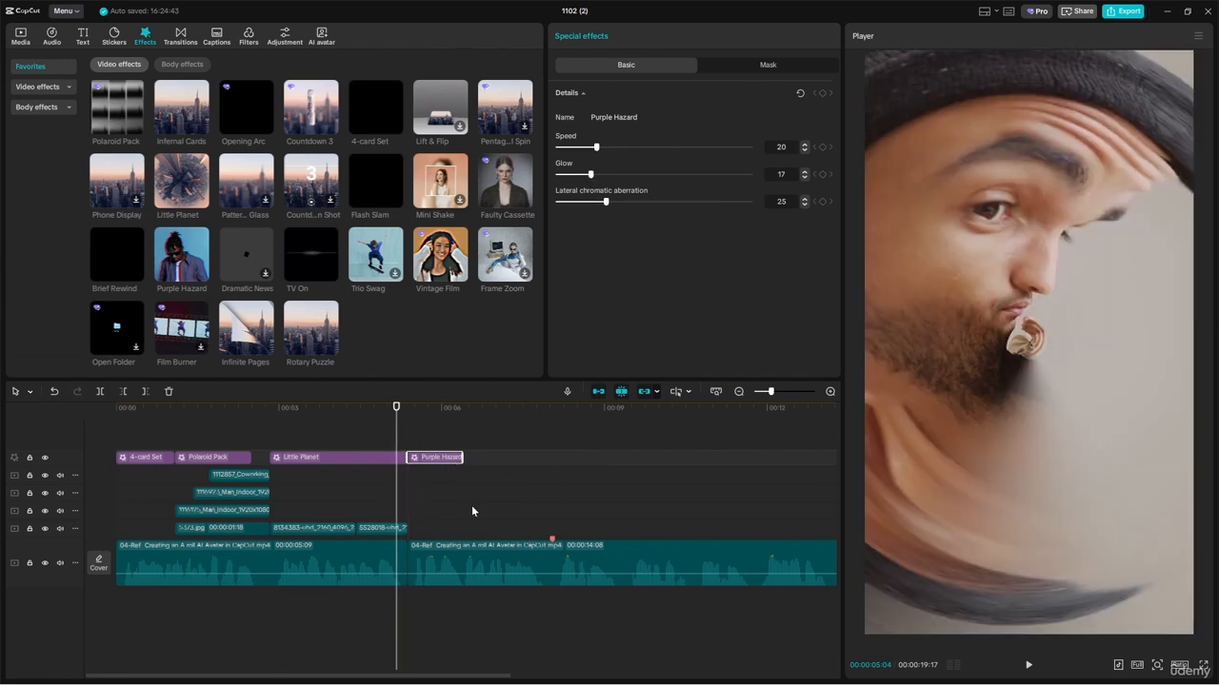
key("space")
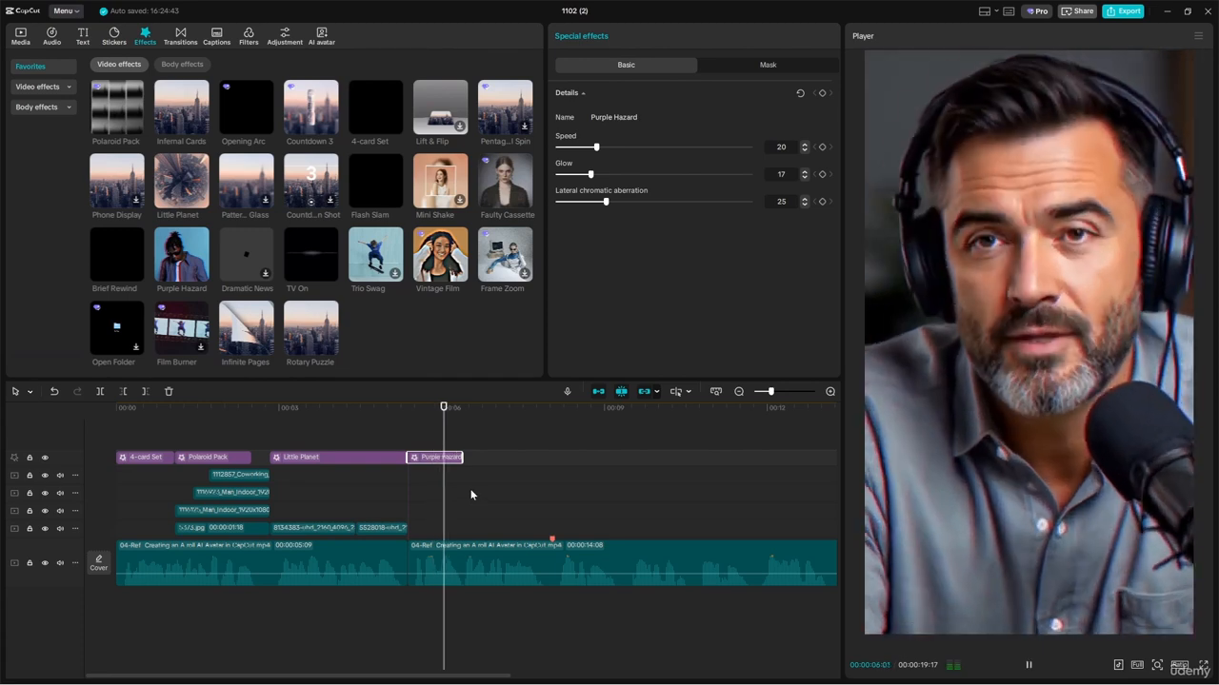
key("space")
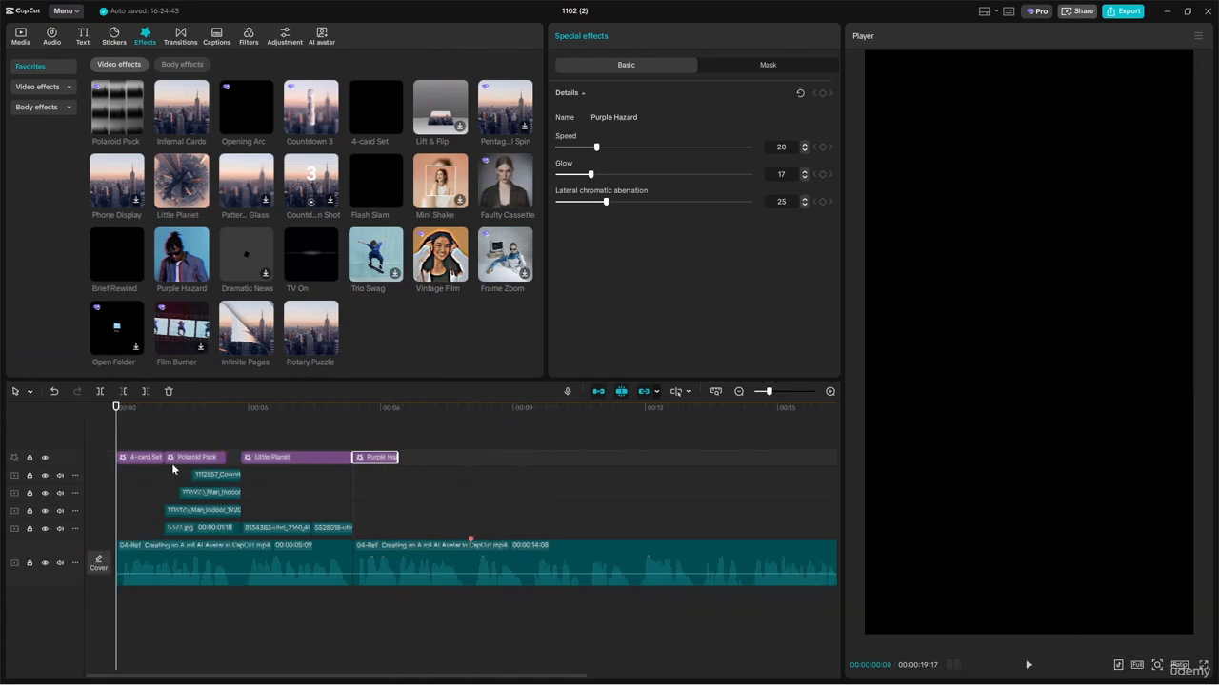
Step: Play on through the second avatar clip and place the playhead at its red marker, at 00:00:08:01
key("space")
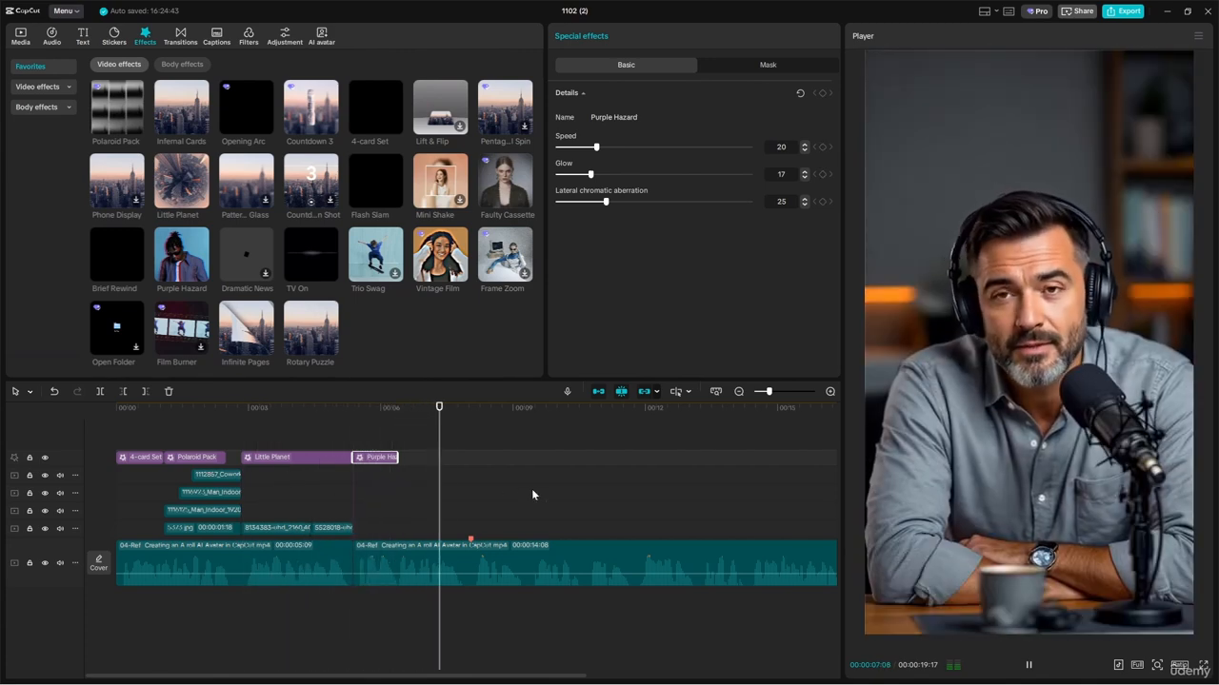
key("space")
left_click_drag(475, 410, 471, 408)
scroll(485, 545, "down", 3)
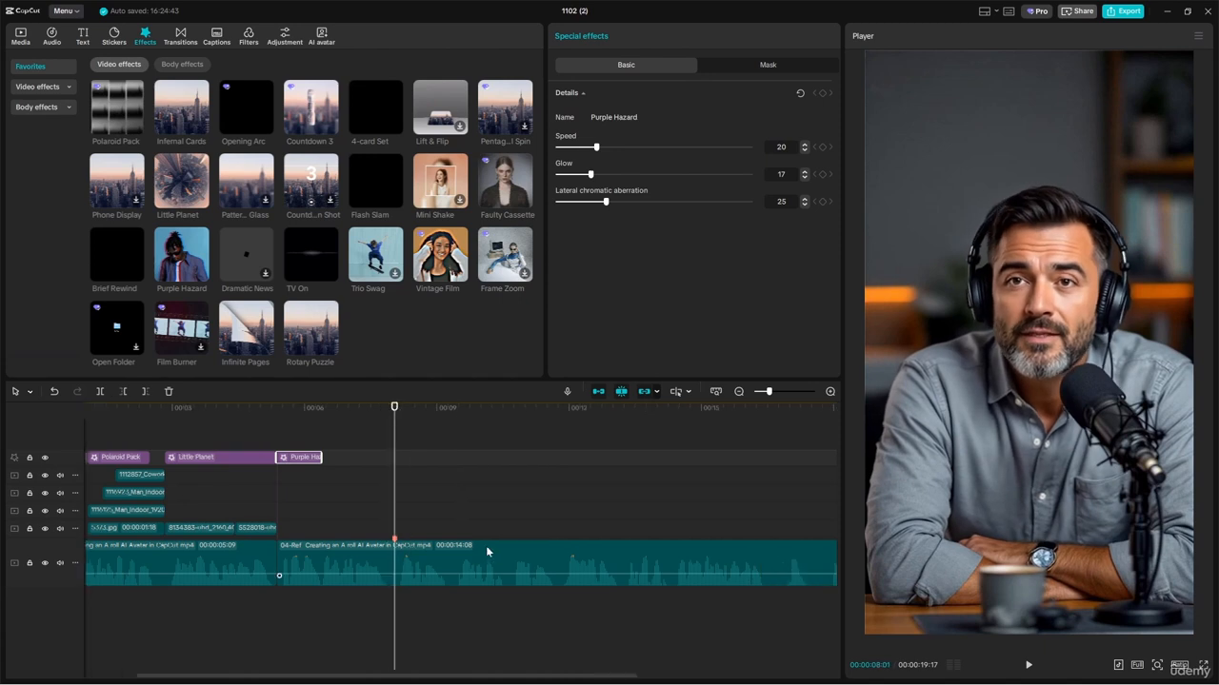